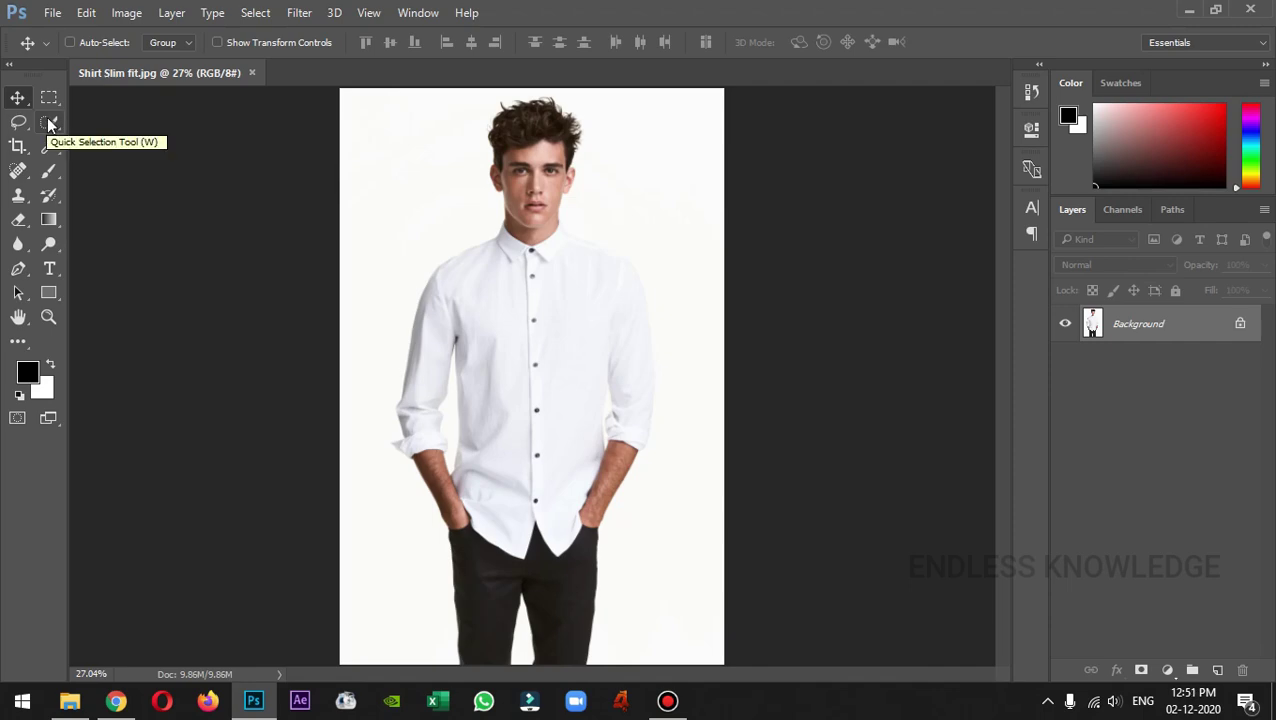
Paint a rough Quick Selection over the white shirt with a brush of about 34 px
key("w")
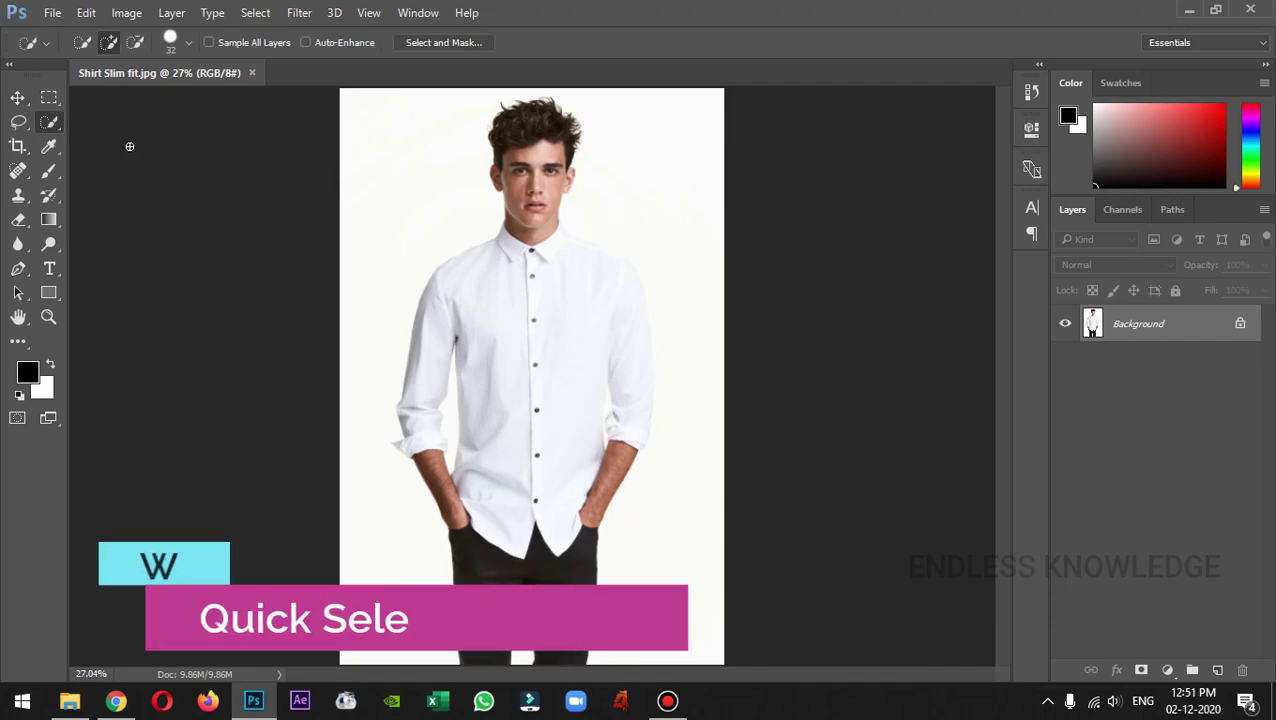
left_click(189, 44)
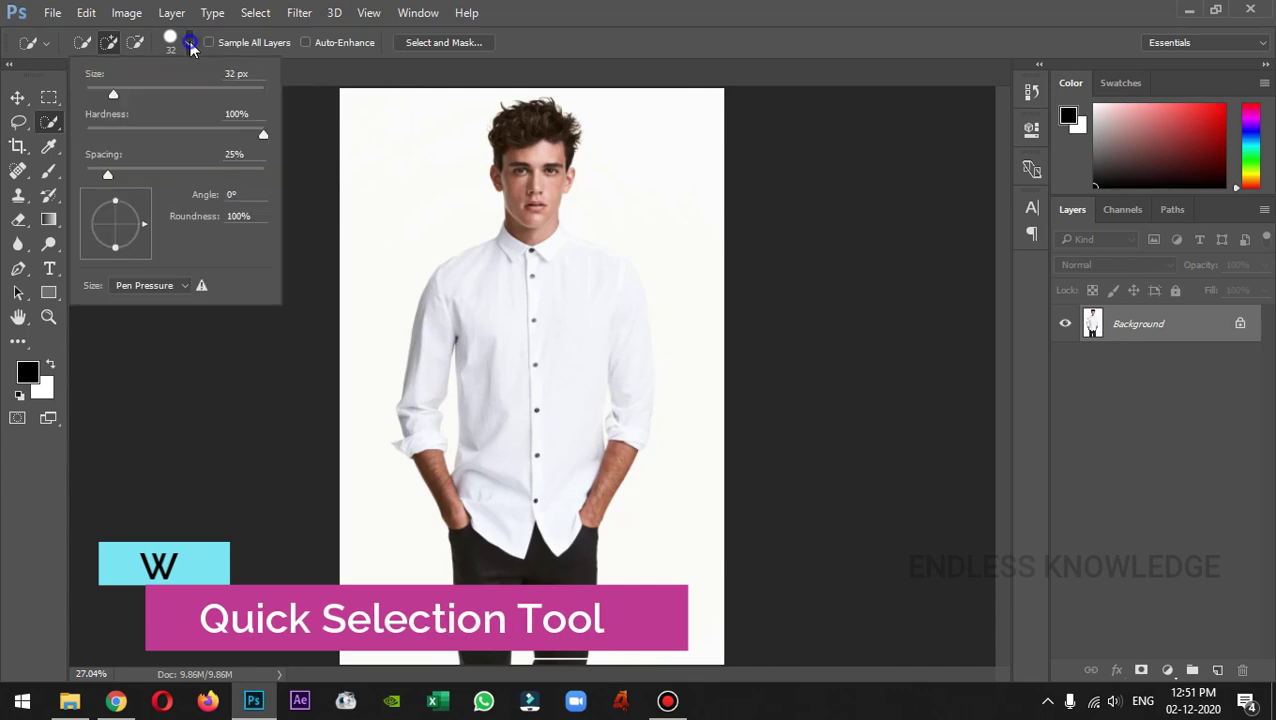
left_click_drag(113, 94, 119, 97)
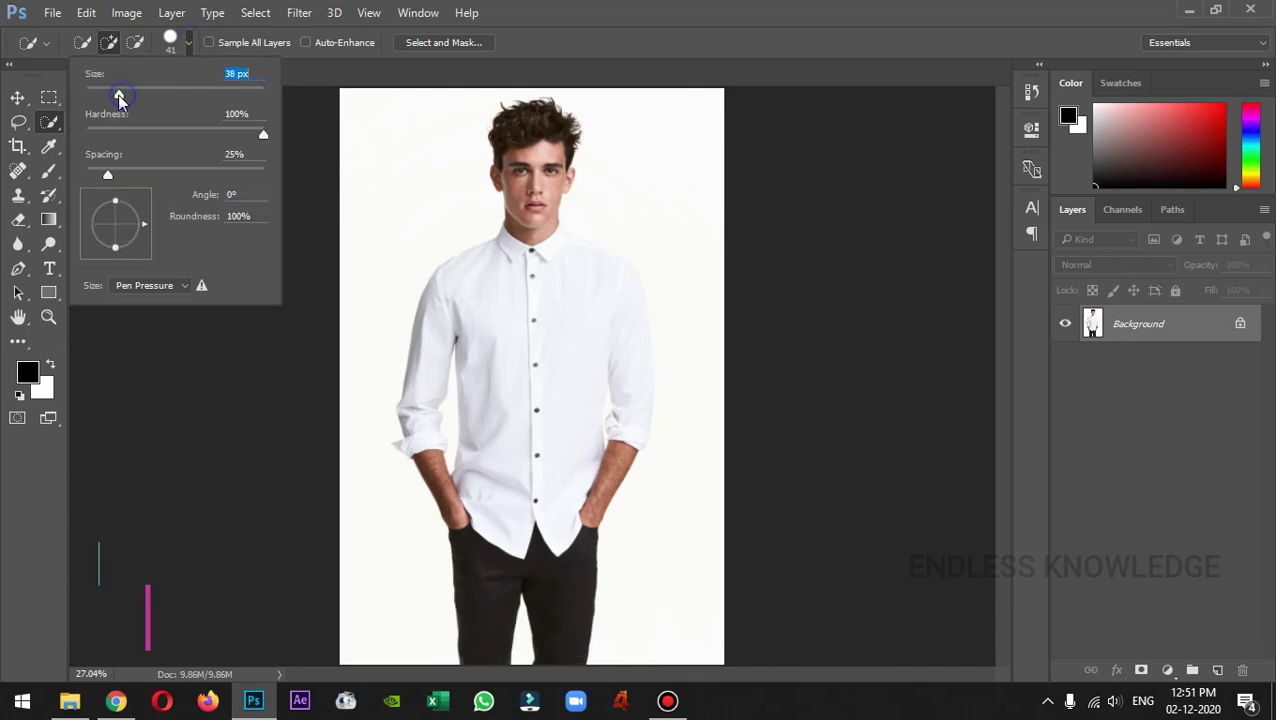
left_click(185, 46)
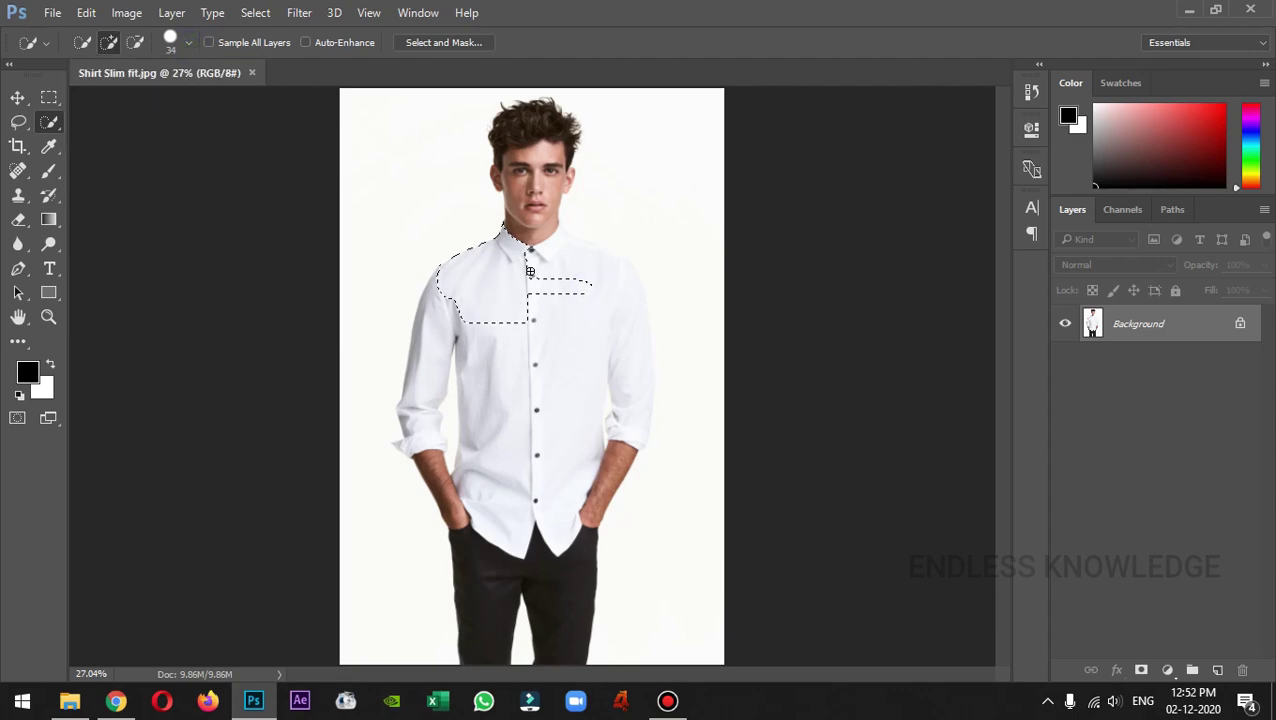
mouse_move(601, 277)
left_mouse_down()
mouse_move(638, 315)
mouse_move(643, 386)
left_mouse_up()
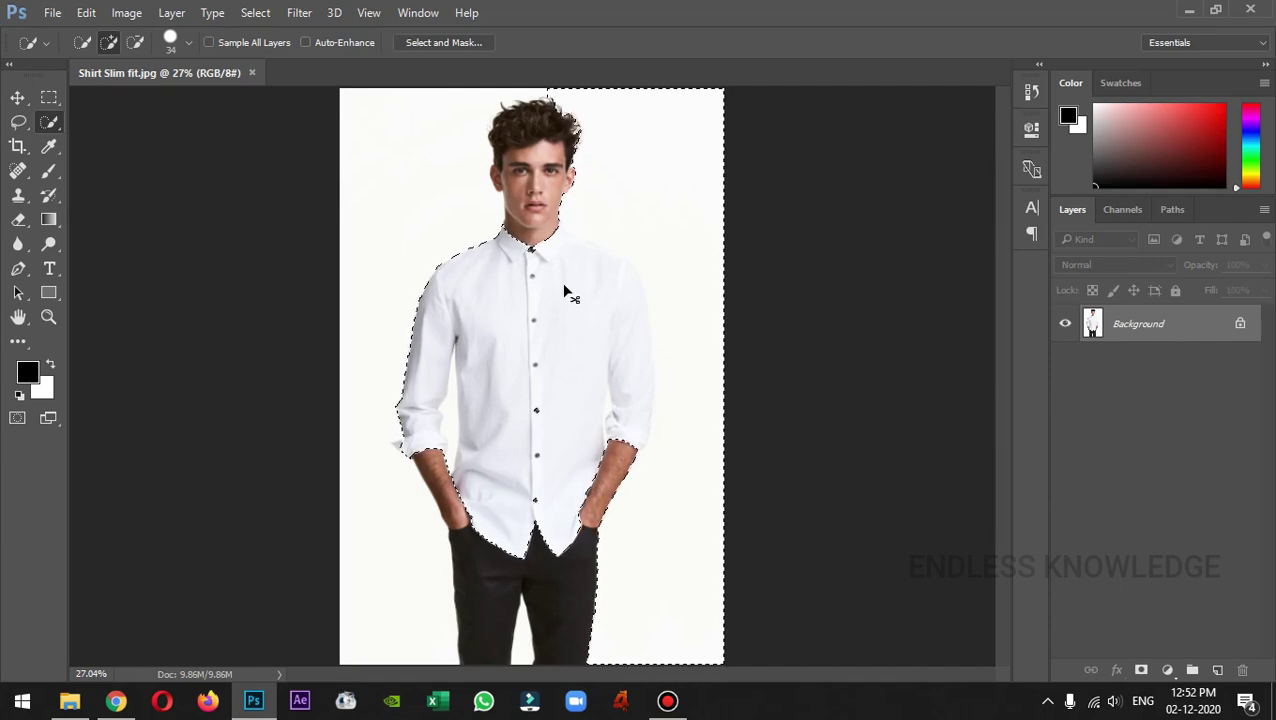
key("ctrl+plus")
key("ctrl+plus")
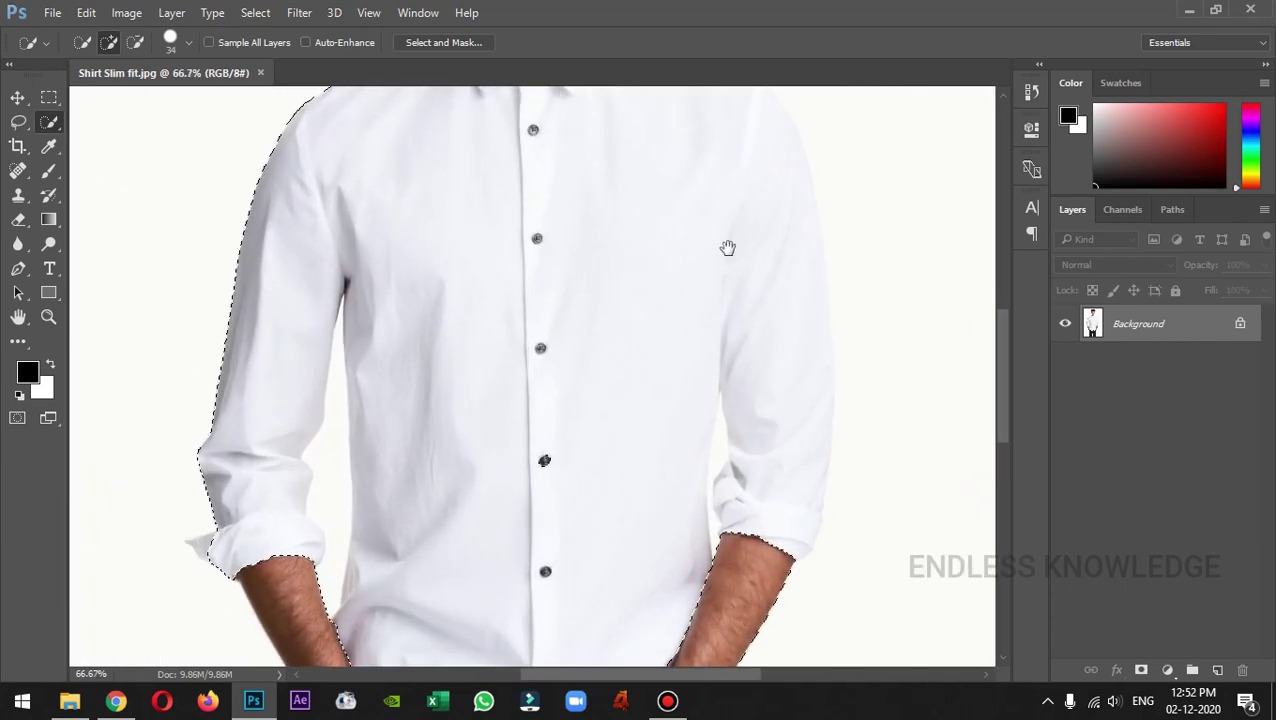
Subtract the hair and the background beside the right shoulder and side from the selection
left_click_drag(729, 248, 538, 589)
left_click_drag(562, 240, 558, 299)
key("alt")
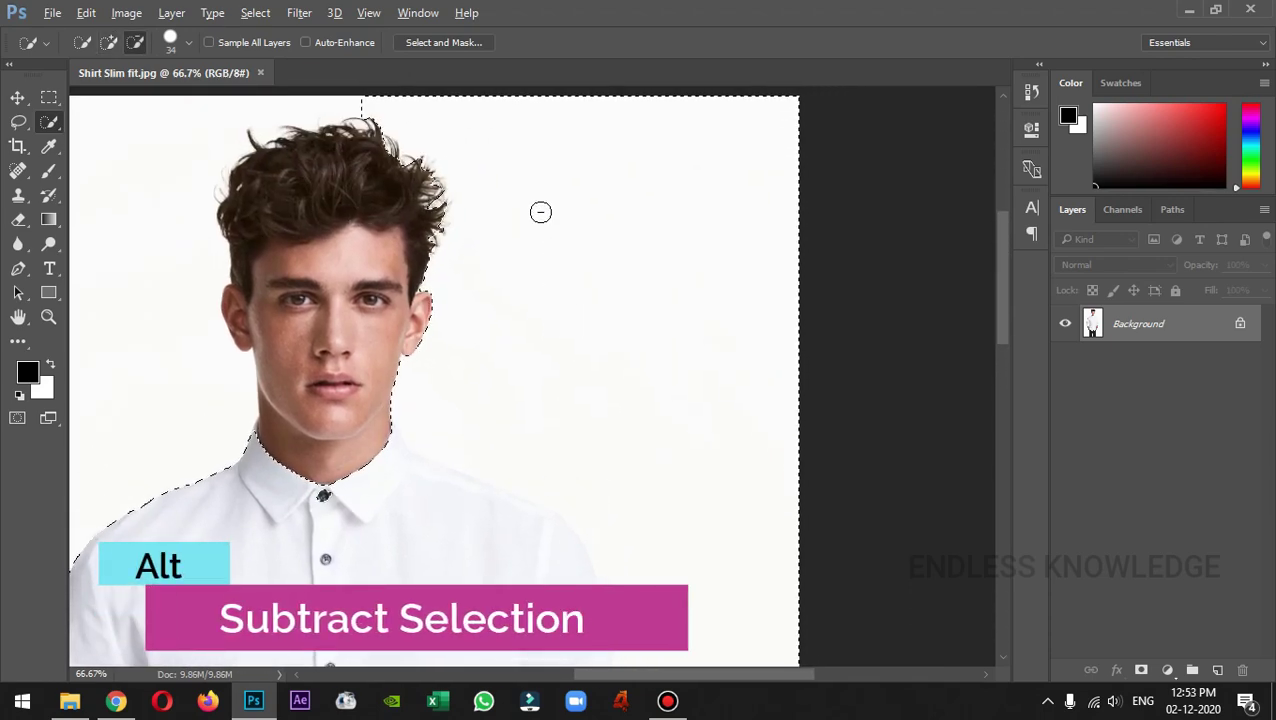
mouse_move(345, 107)
left_mouse_down()
mouse_move(437, 125)
mouse_move(450, 170)
mouse_move(416, 399)
mouse_move(447, 405)
mouse_move(598, 94)
mouse_move(834, 177)
left_mouse_up()
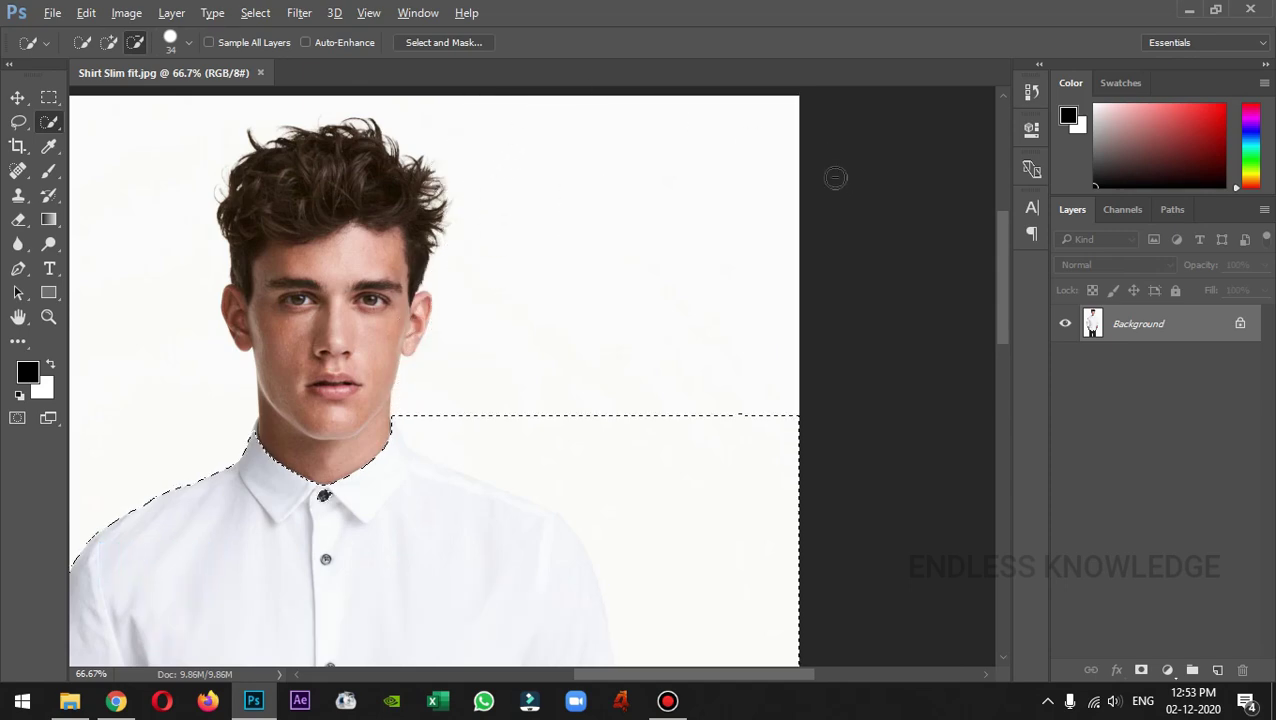
mouse_move(698, 478)
left_mouse_down()
mouse_move(756, 583)
mouse_move(680, 279)
left_mouse_up()
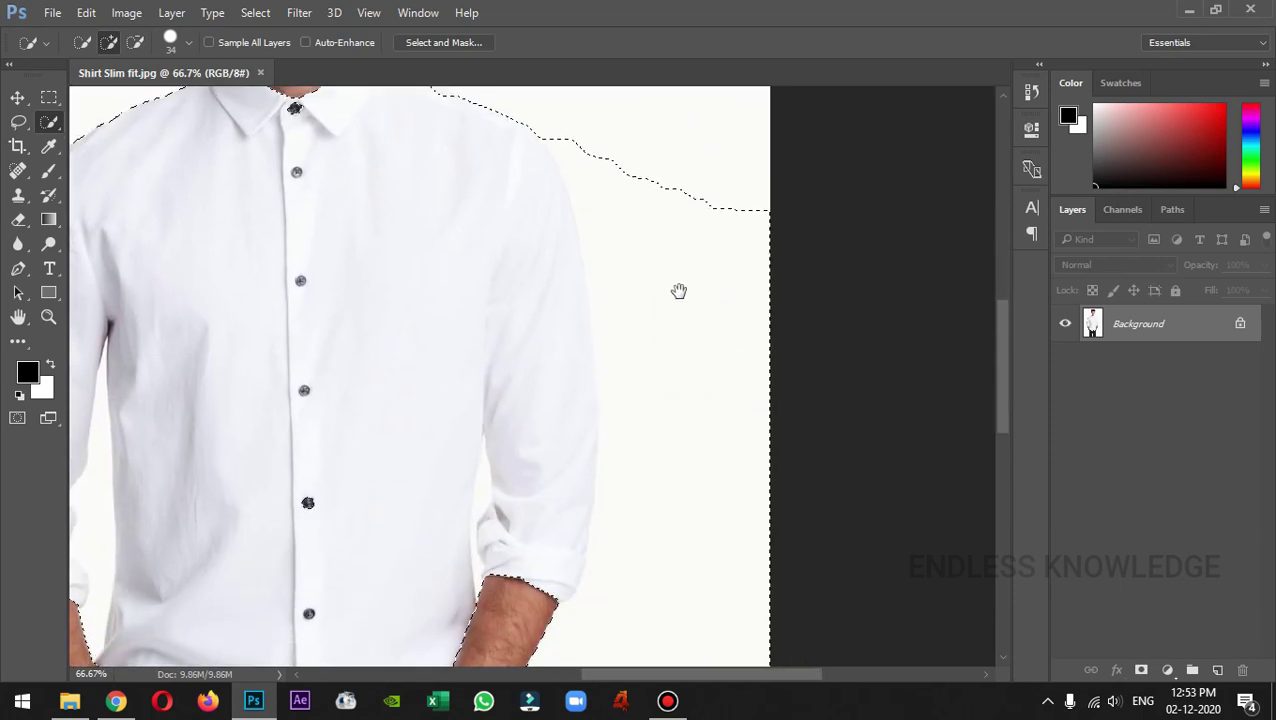
mouse_move(752, 194)
left_mouse_down()
mouse_move(750, 297)
mouse_move(658, 209)
mouse_move(723, 497)
mouse_move(725, 565)
mouse_move(702, 588)
left_mouse_up()
Add the missed elbow edge of the sleeve back into the selection
key("space")
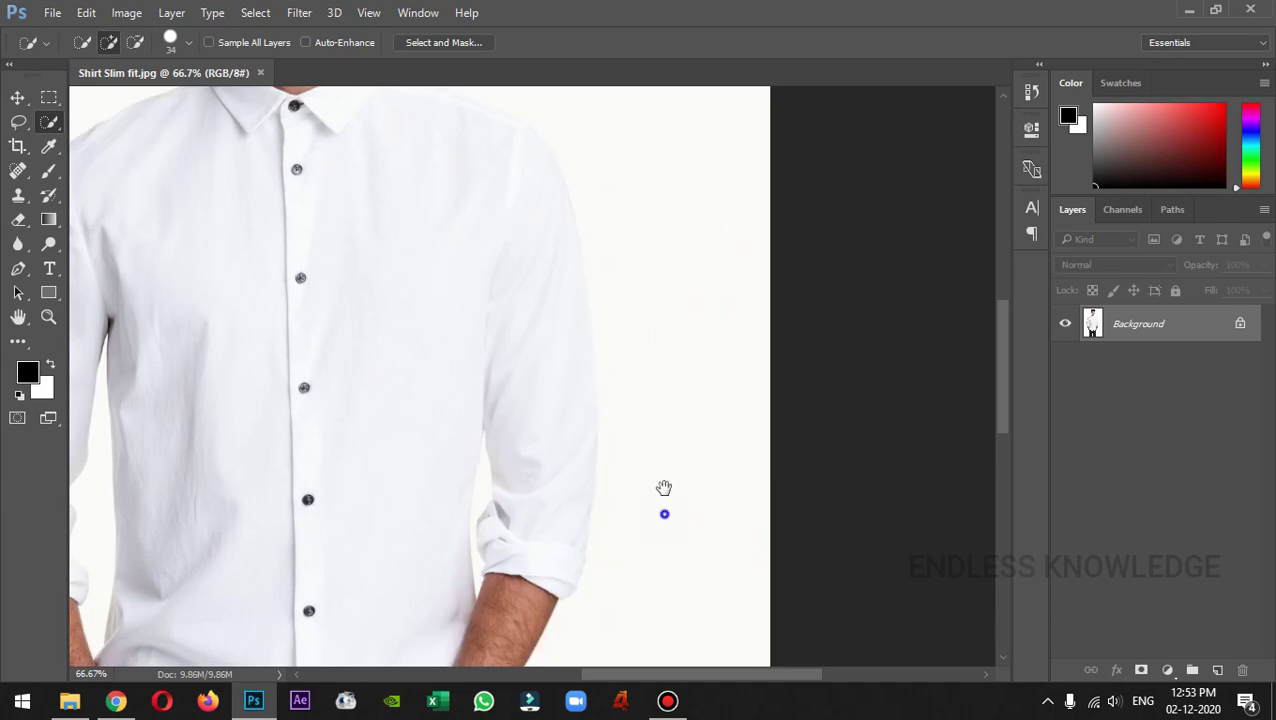
left_click_drag(661, 493, 671, 268)
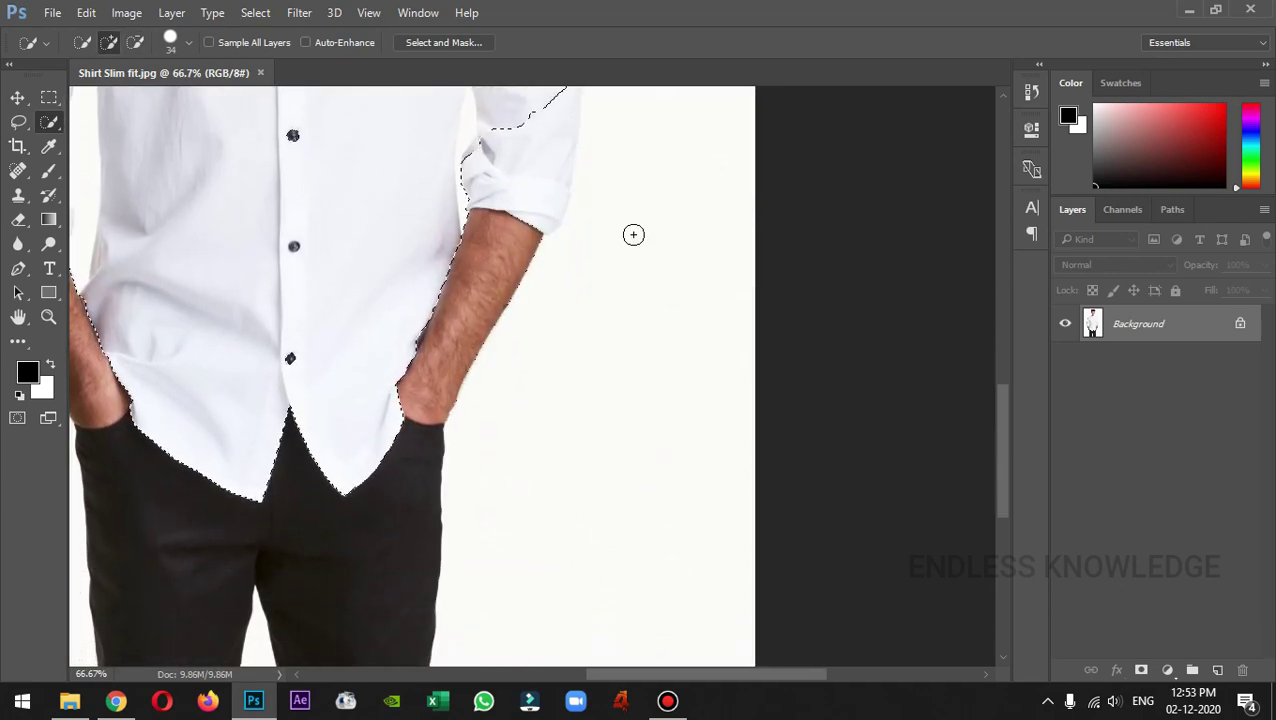
key("space")
left_click_drag(632, 233, 669, 454)
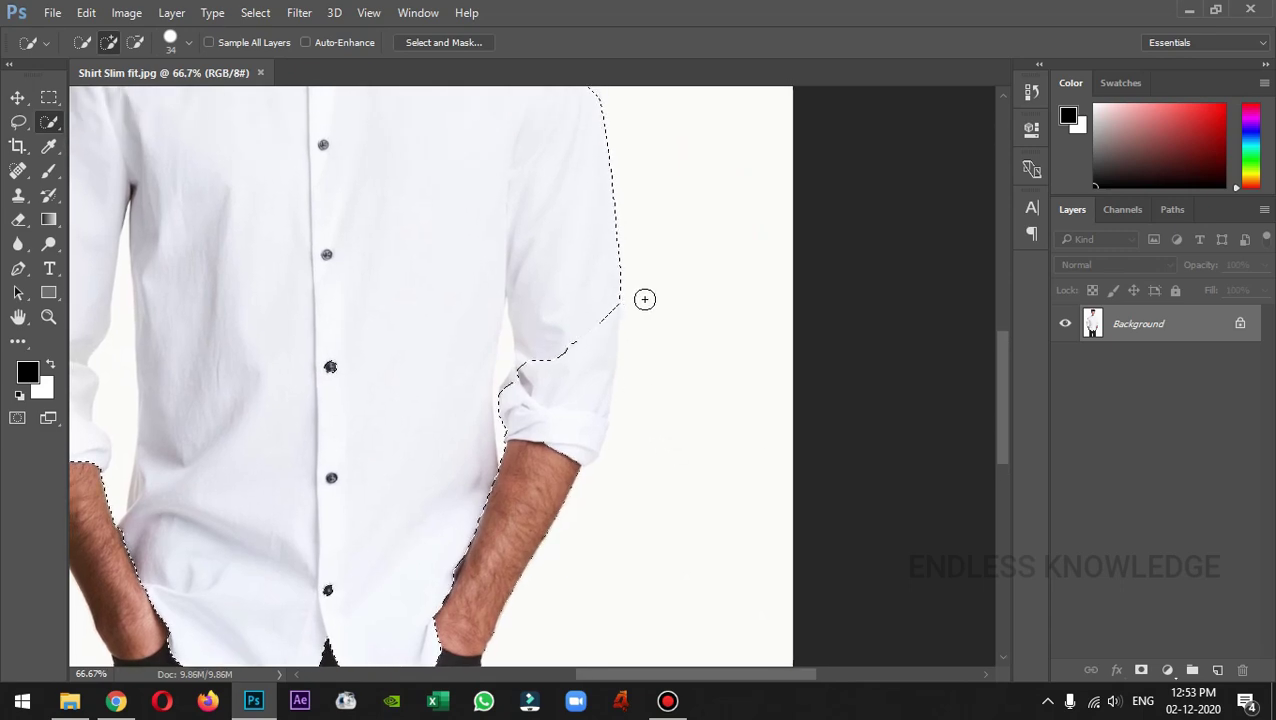
left_click_drag(595, 287, 590, 372)
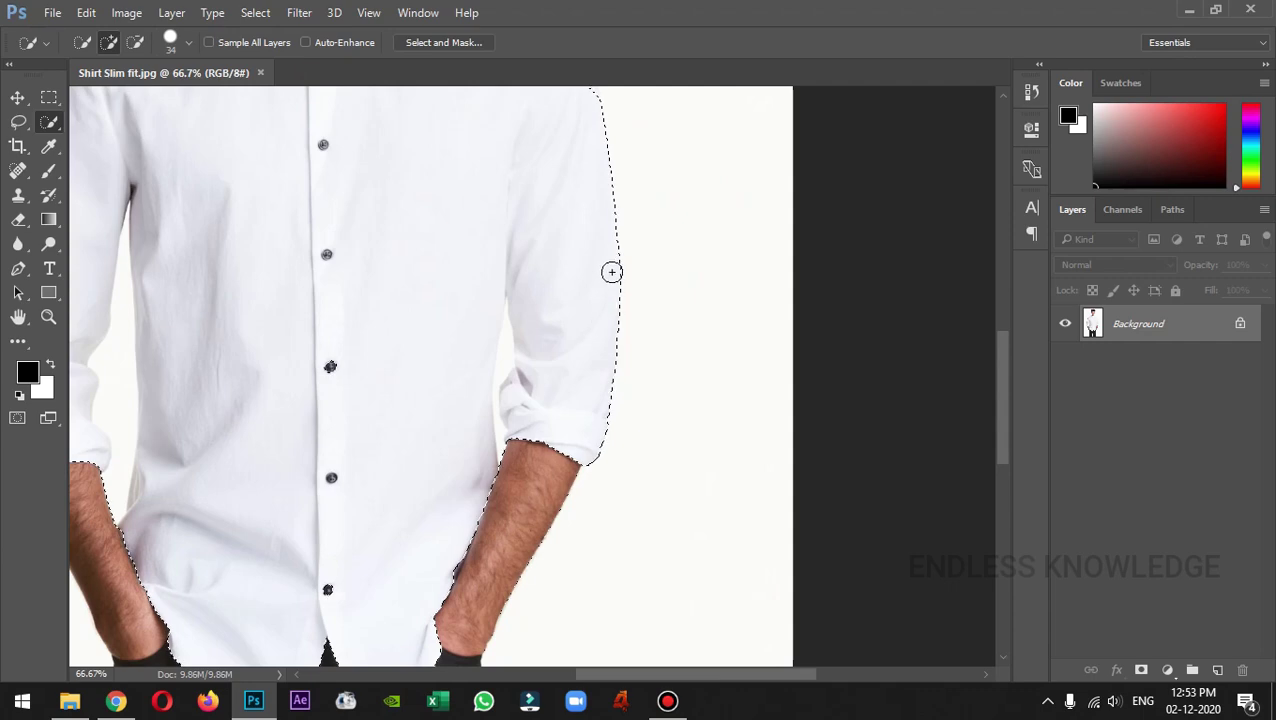
key("space")
mouse_move(617, 247)
left_mouse_down()
mouse_move(619, 265)
mouse_move(578, 293)
left_mouse_up()
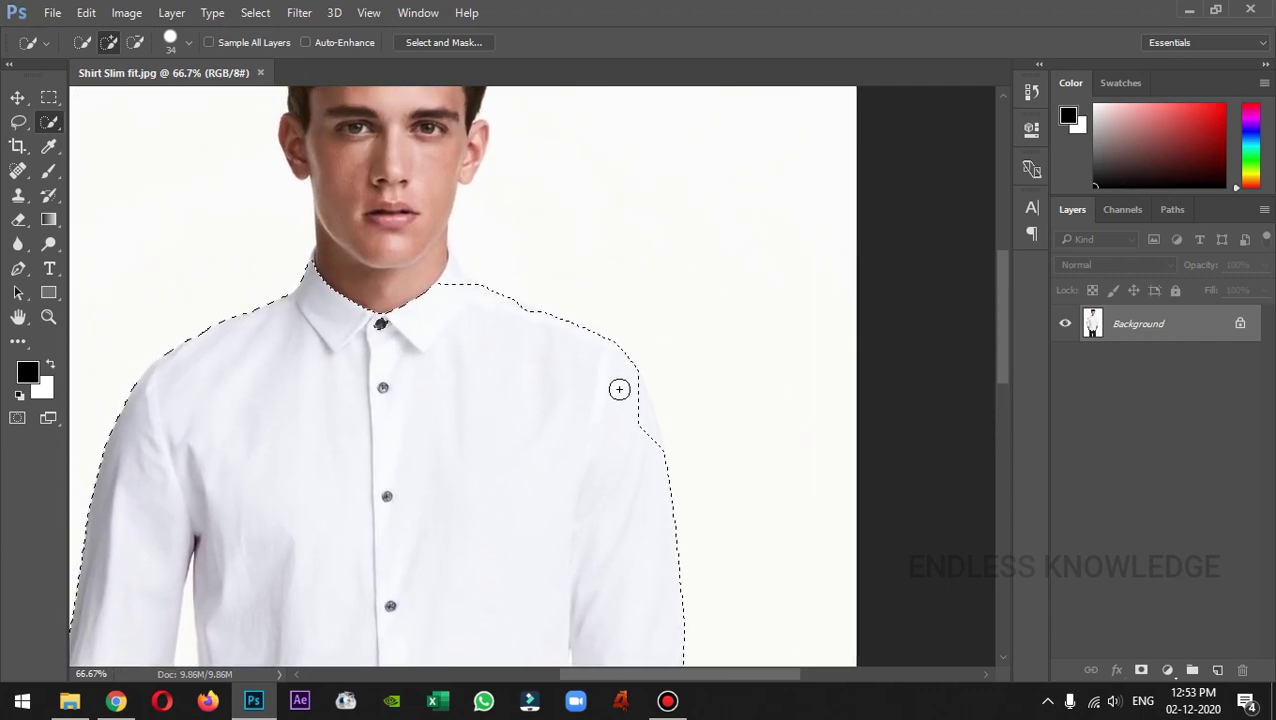
key("space")
left_click_drag(521, 302, 598, 382)
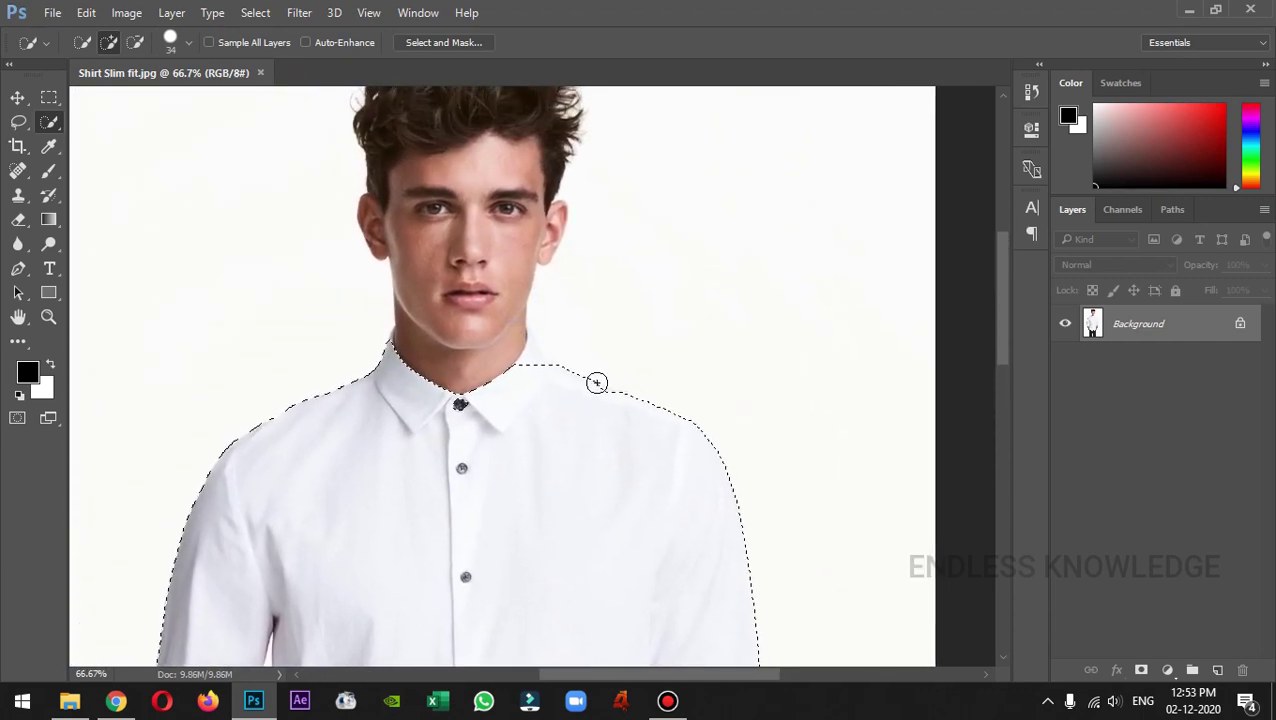
key("ctrl+plus")
key("ctrl+plus")
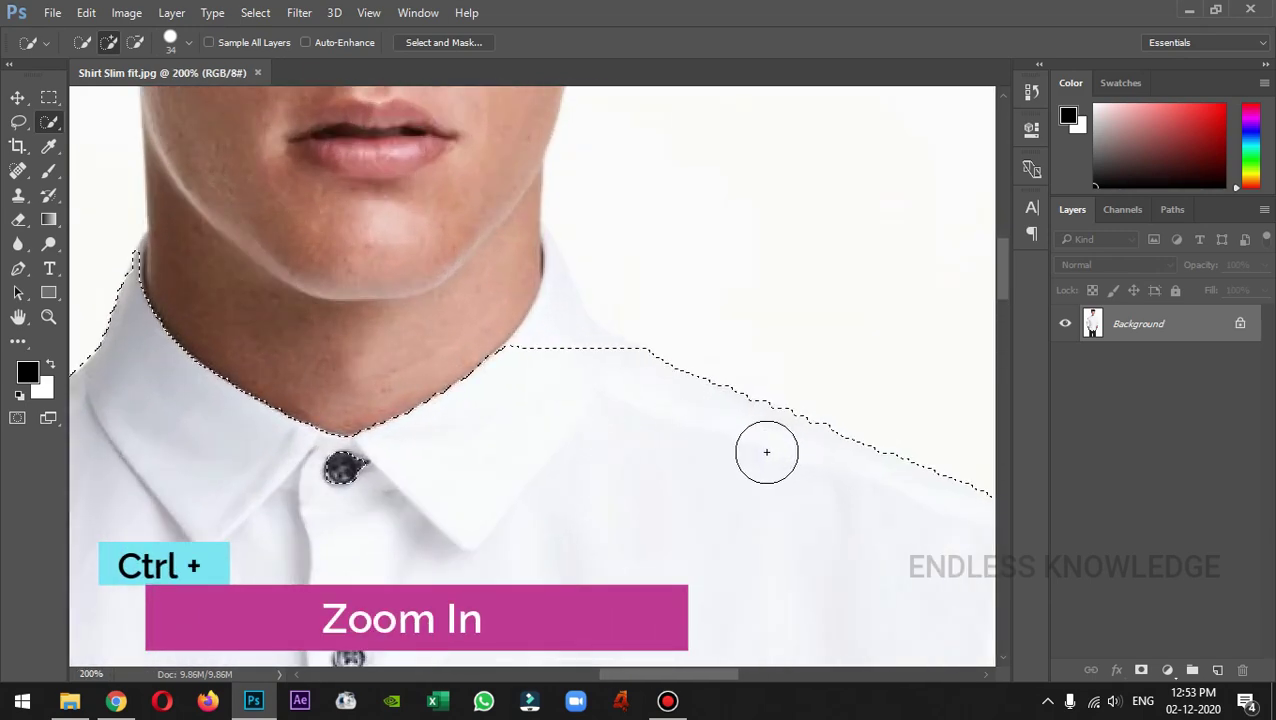
Shrink the brush to 17 px and extend the selection along the shoulder up to the neckline
mouse_move(763, 450)
left_mouse_down()
mouse_move(633, 419)
mouse_move(579, 393)
mouse_move(564, 351)
left_mouse_up()
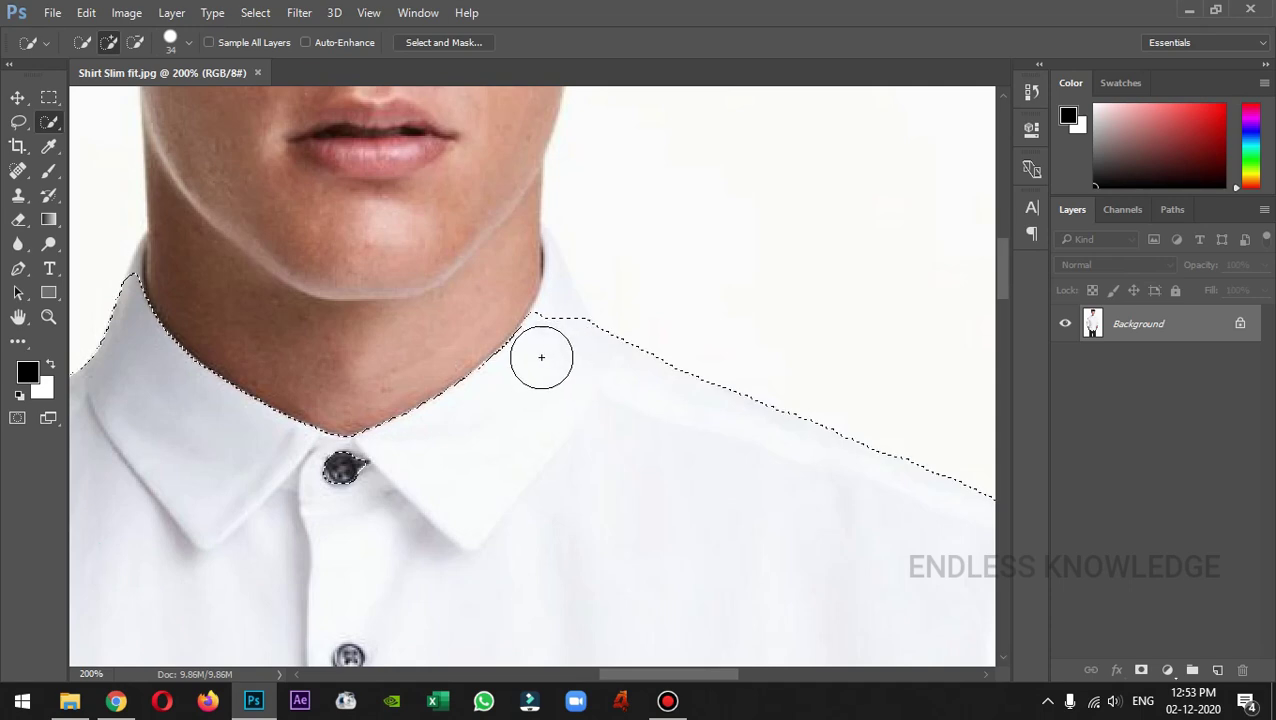
left_click(189, 44)
left_click_drag(108, 94, 100, 94)
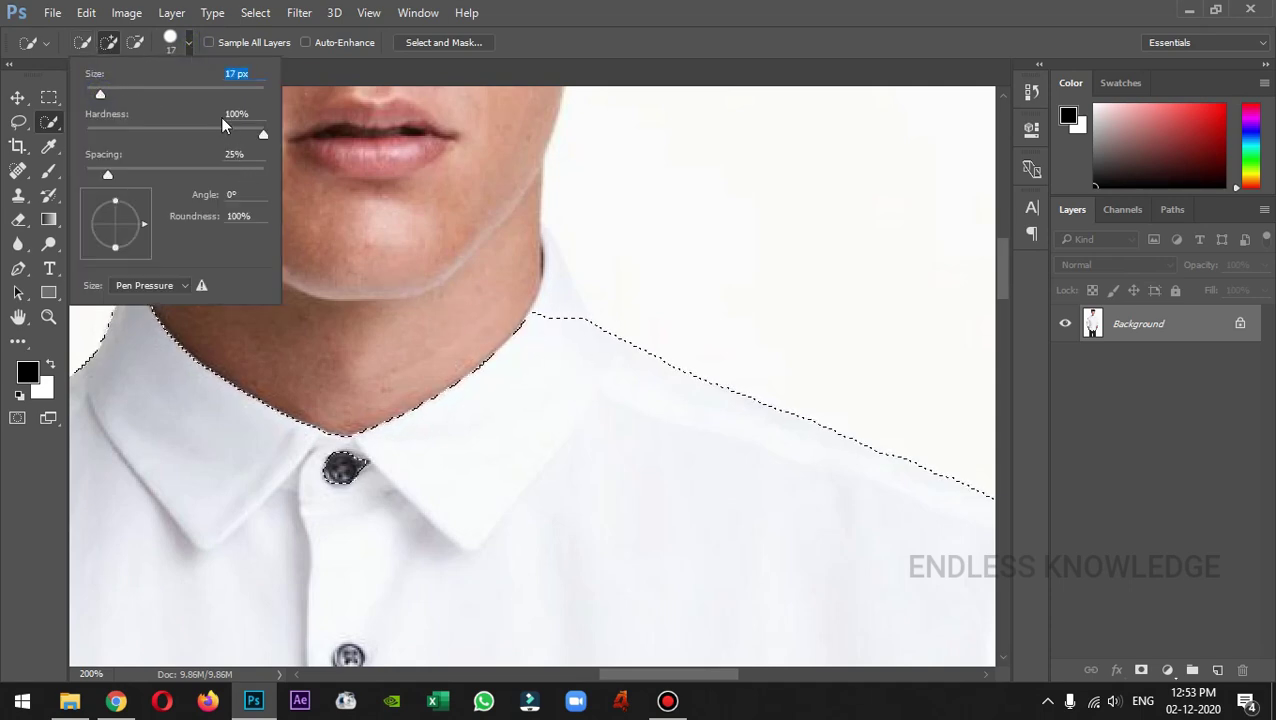
left_click(512, 340)
mouse_move(512, 340)
left_mouse_down()
mouse_move(541, 331)
mouse_move(545, 249)
left_mouse_up()
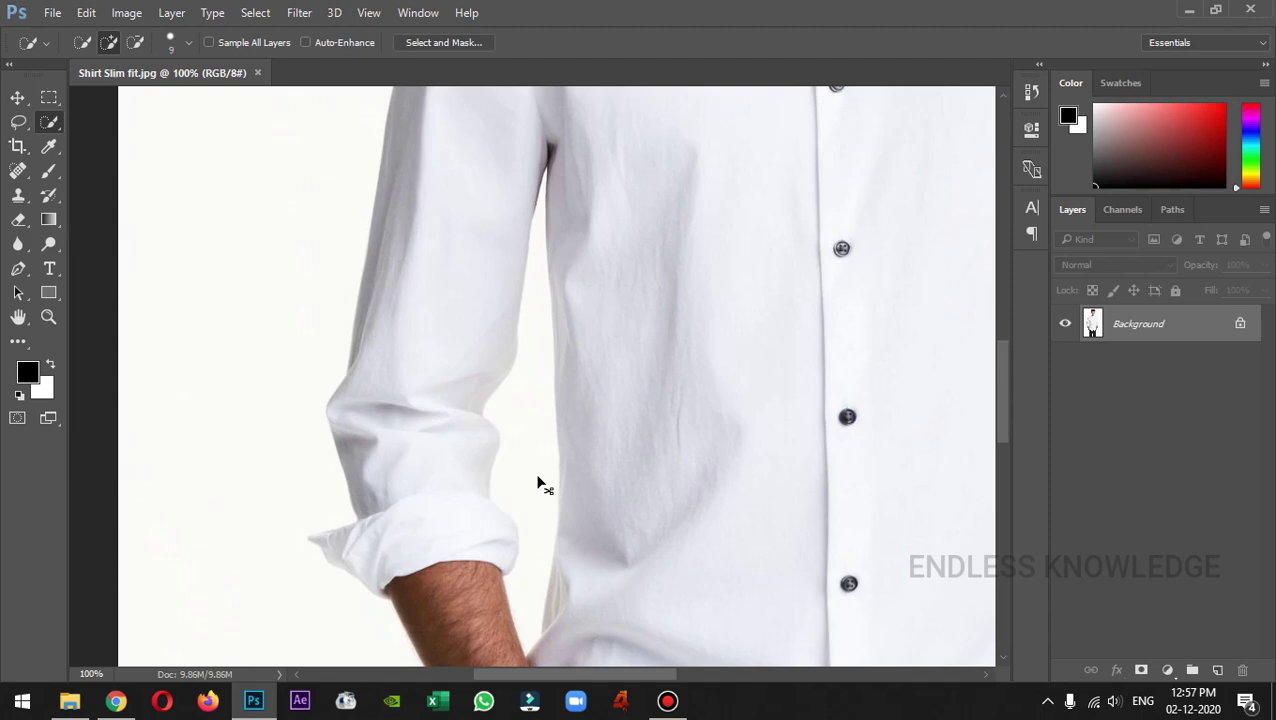
Subtract the background gap between the arm and torso from the selection at 200% zoom
key("ctrl+plus")
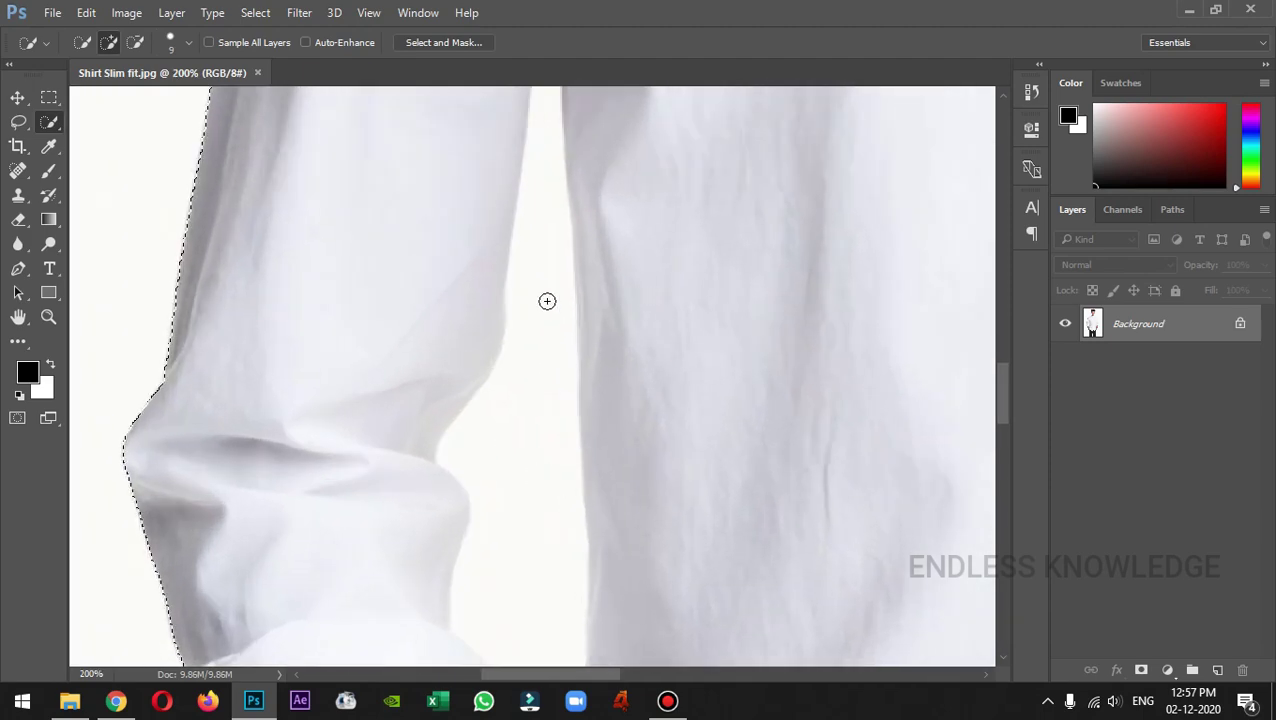
left_click_drag(612, 262, 618, 347)
left_click_drag(627, 253, 638, 316)
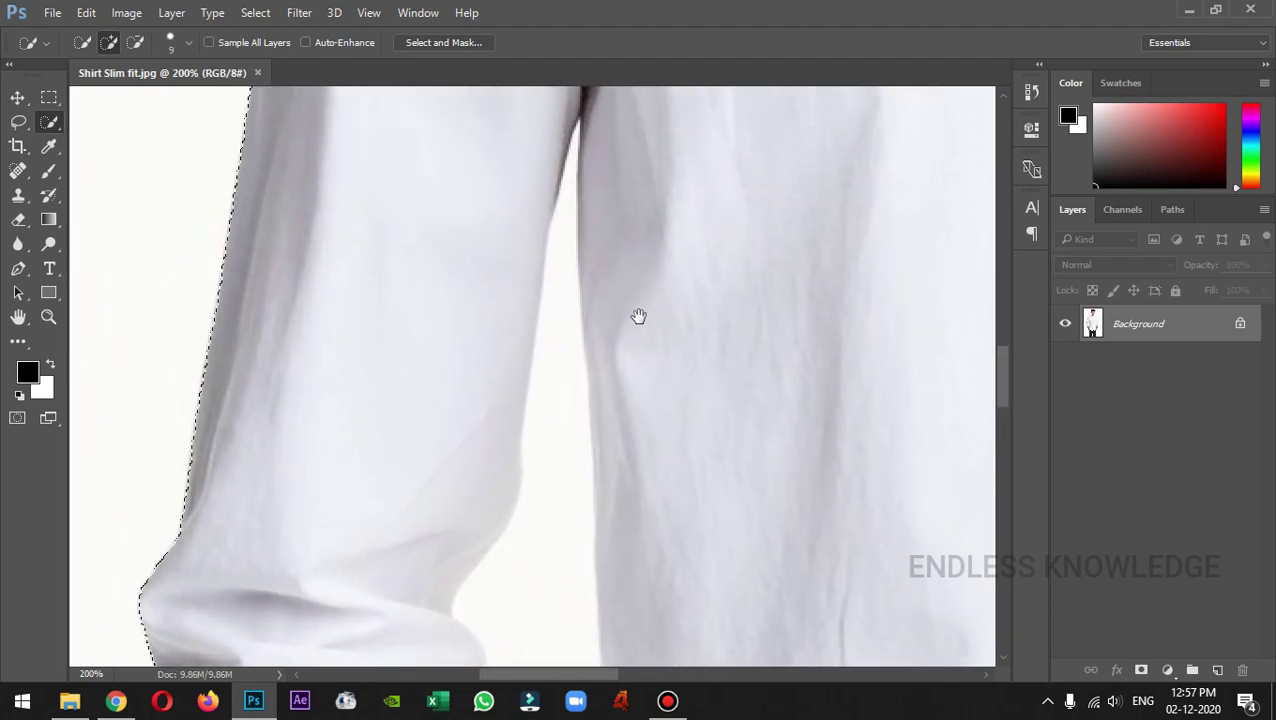
mouse_move(555, 358)
left_mouse_down()
mouse_move(558, 373)
mouse_move(560, 280)
mouse_move(570, 367)
mouse_move(557, 483)
left_mouse_up()
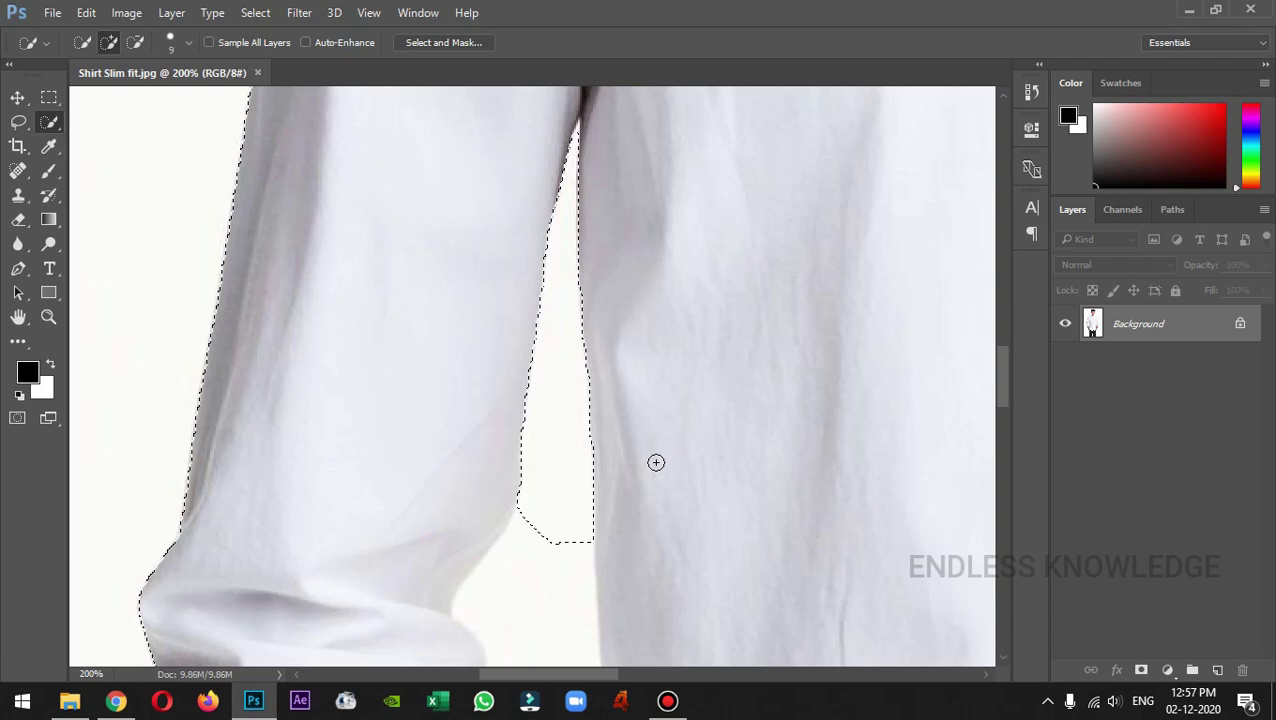
left_click_drag(652, 461, 660, 248)
mouse_move(652, 358)
left_mouse_down()
mouse_move(668, 230)
mouse_move(567, 205)
left_mouse_up()
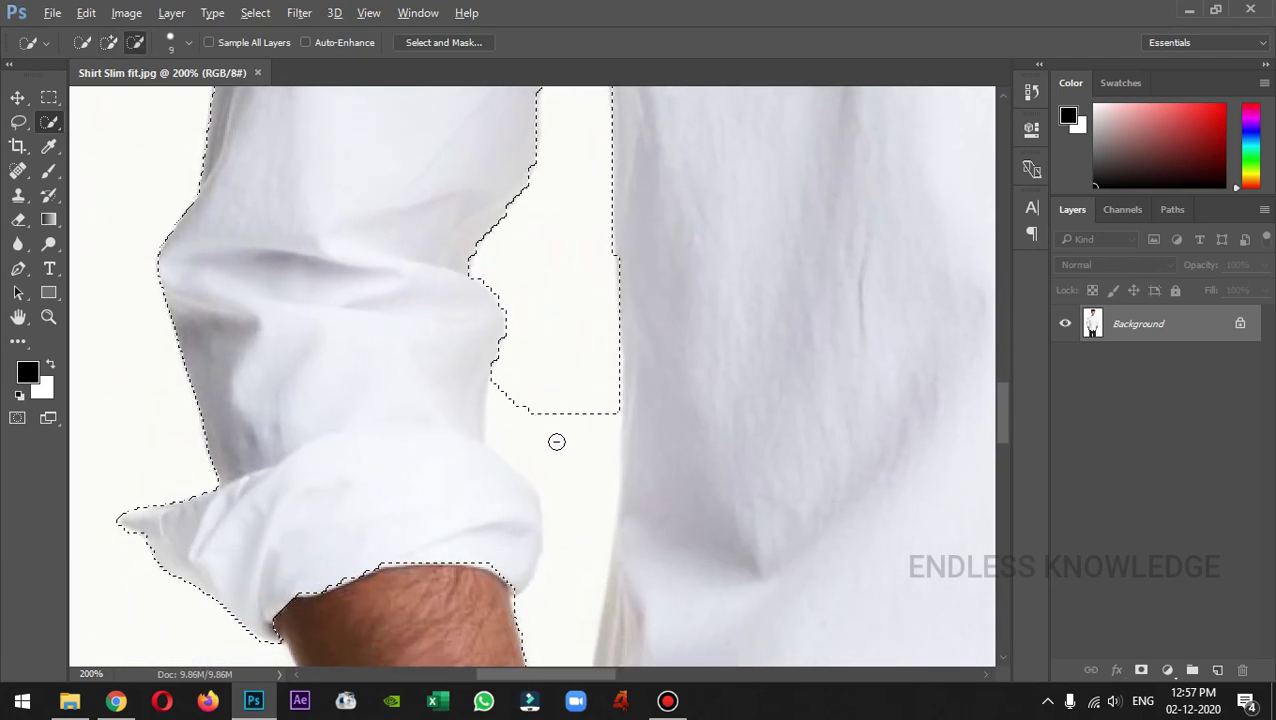
left_click_drag(557, 441, 558, 461)
mouse_move(689, 387)
left_mouse_down()
mouse_move(706, 185)
mouse_move(698, 193)
left_mouse_up()
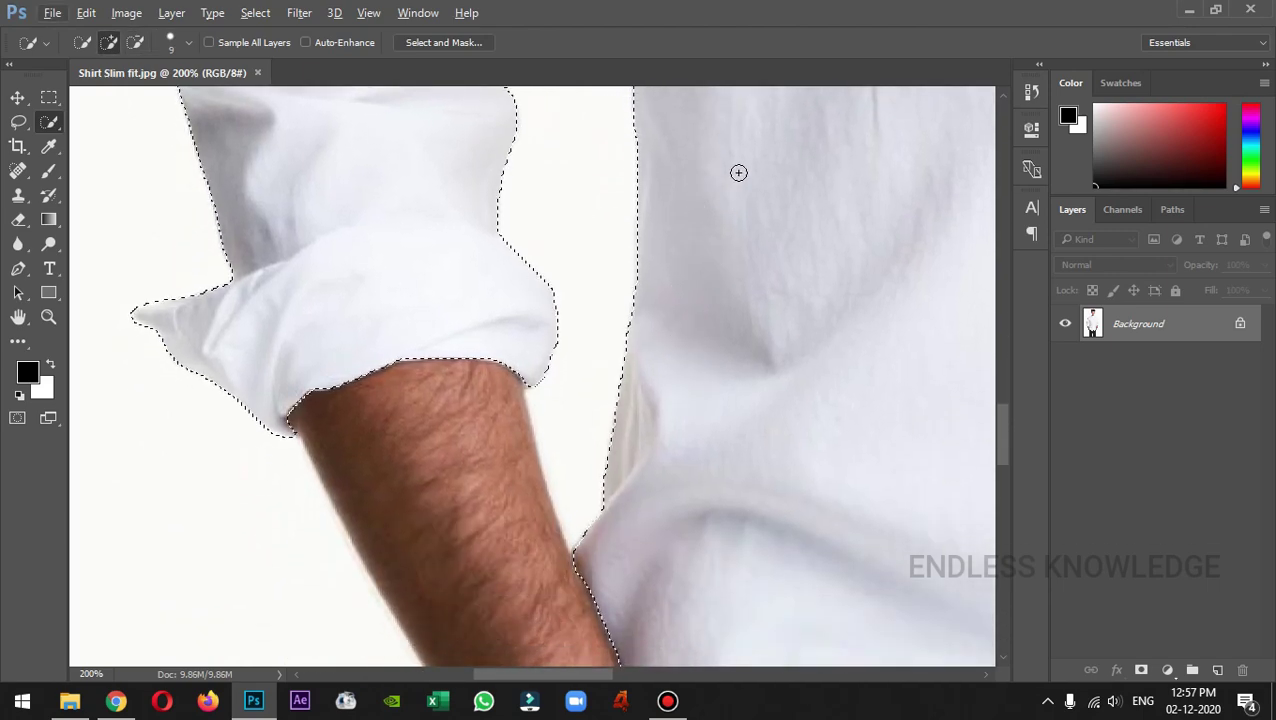
left_click_drag(738, 173, 726, 444)
left_click_drag(703, 218, 702, 429)
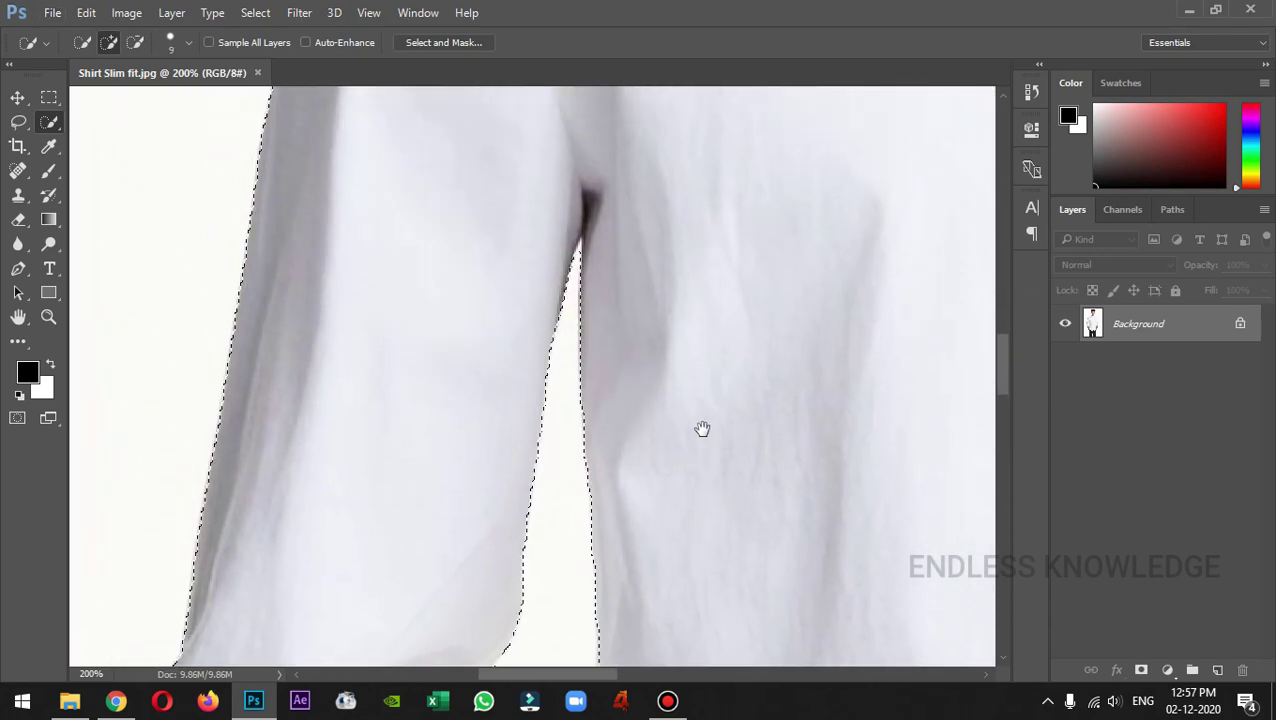
At 400% with a 5 px brush, trim the tip of the arm gap at the crease
scroll(672, 268, "up", 3)
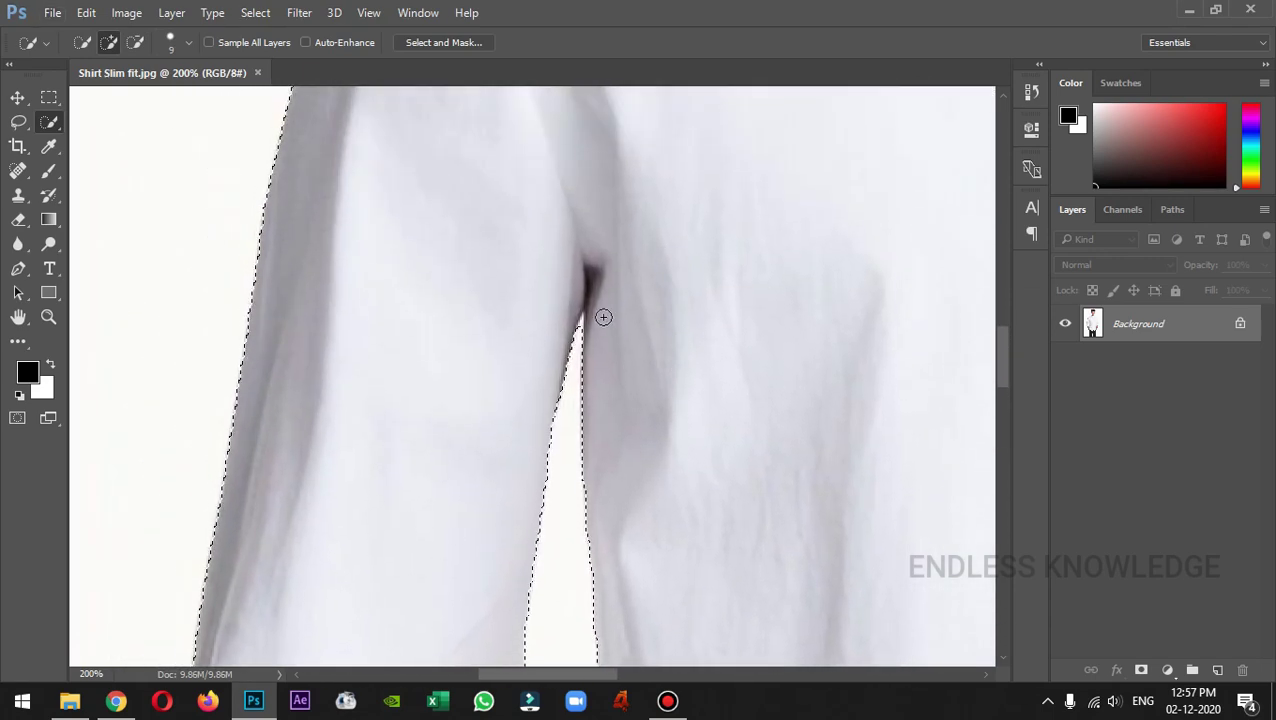
key("ctrl+plus")
key("ctrl+plus")
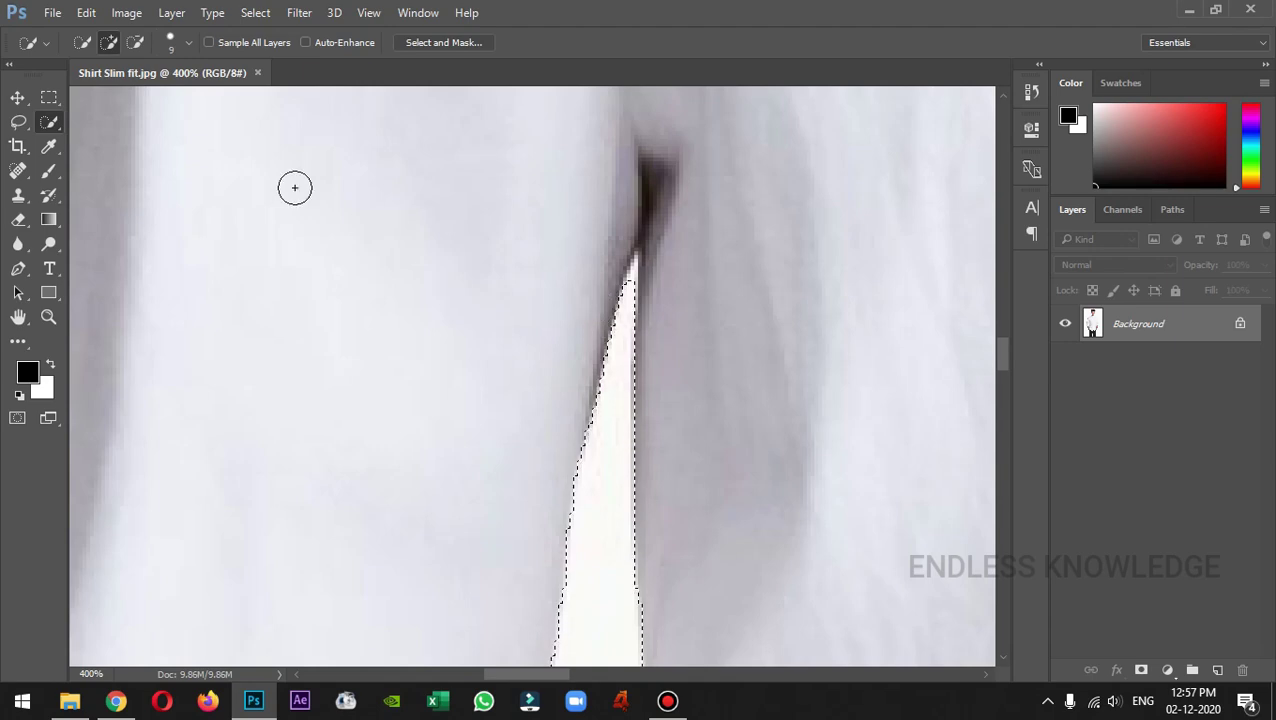
left_click(181, 44)
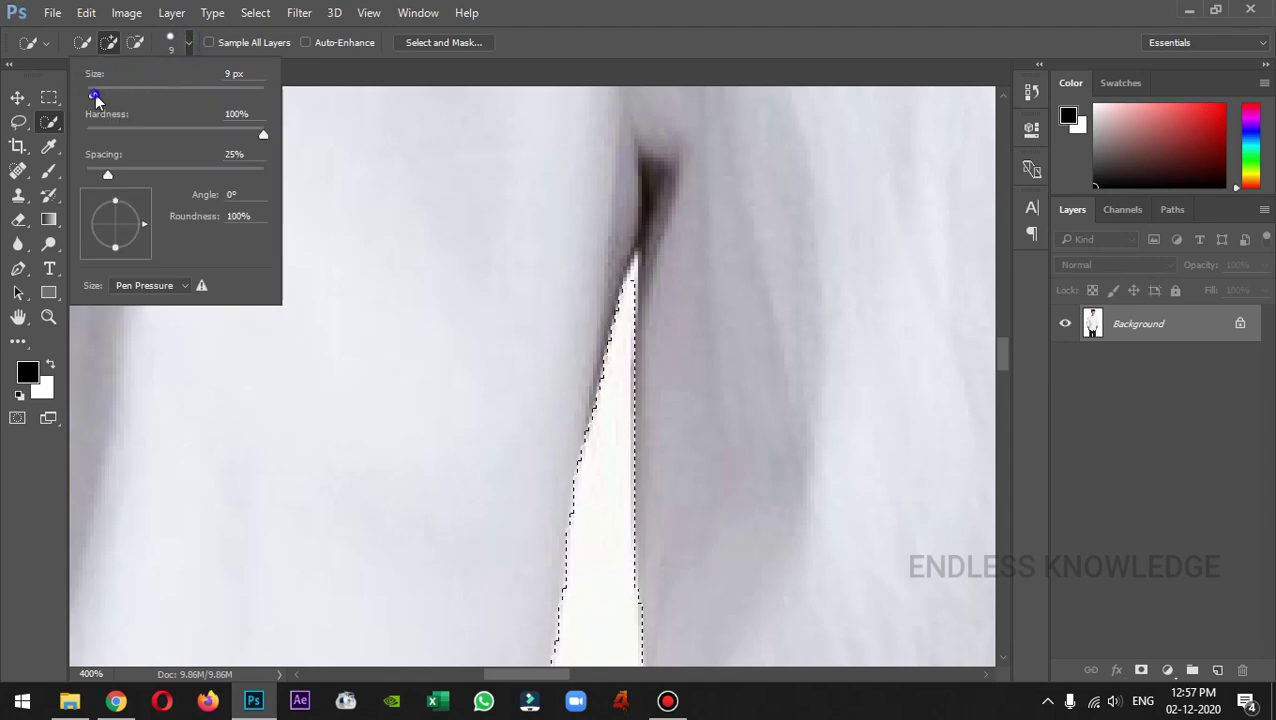
left_click_drag(91, 99, 89, 99)
left_click(632, 284)
left_click_drag(627, 296, 615, 297)
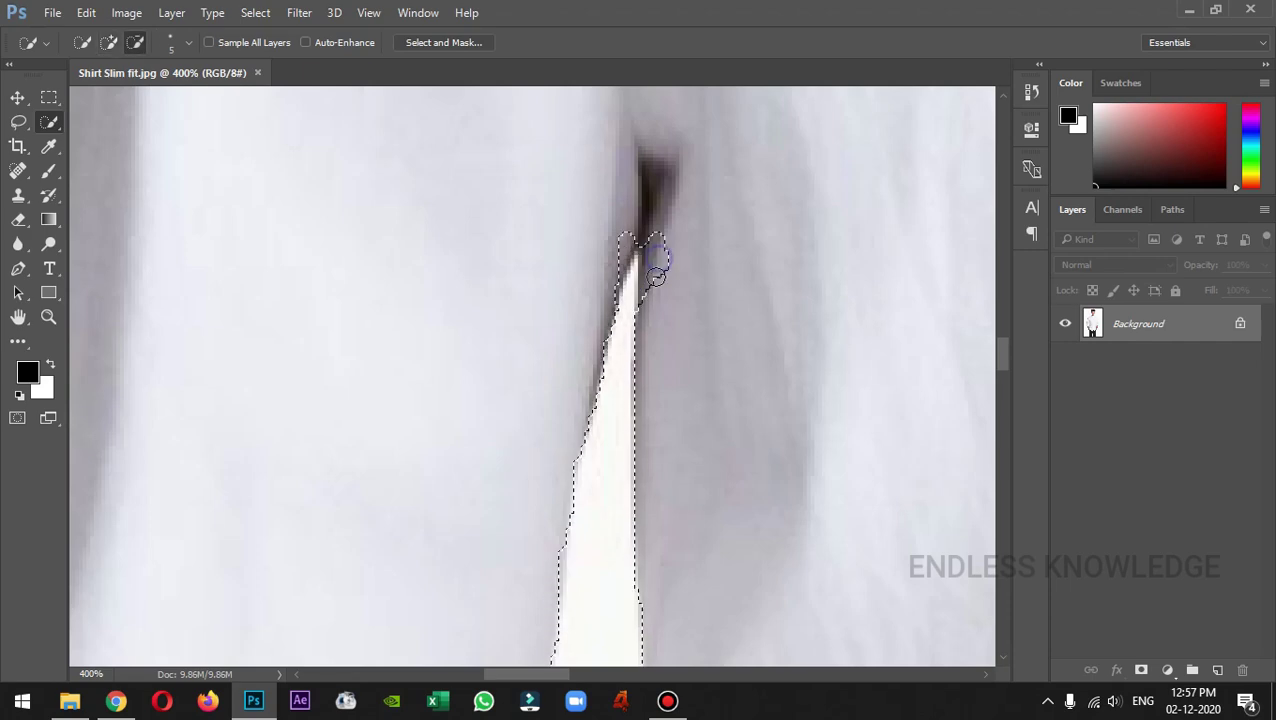
key("ctrl+1")
key("ctrl+plus")
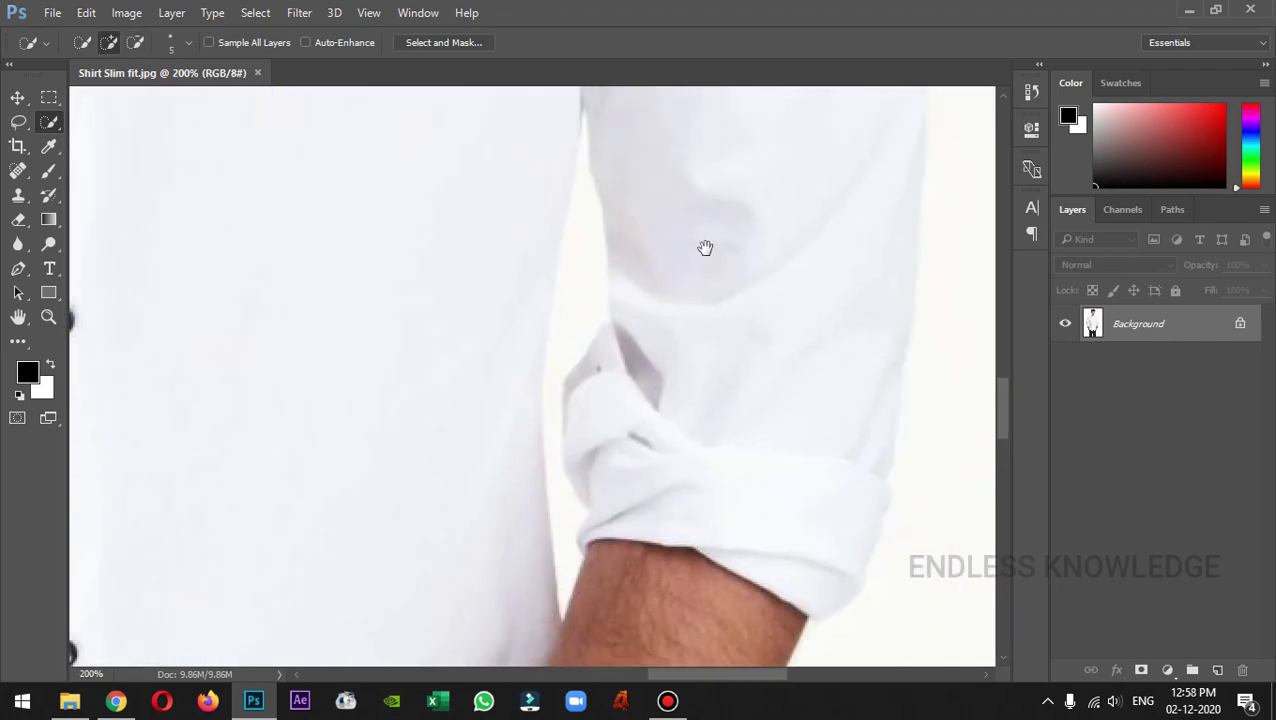
Subtract the collar button and the second button from the shirt selection
scroll(565, 526, "up", 3)
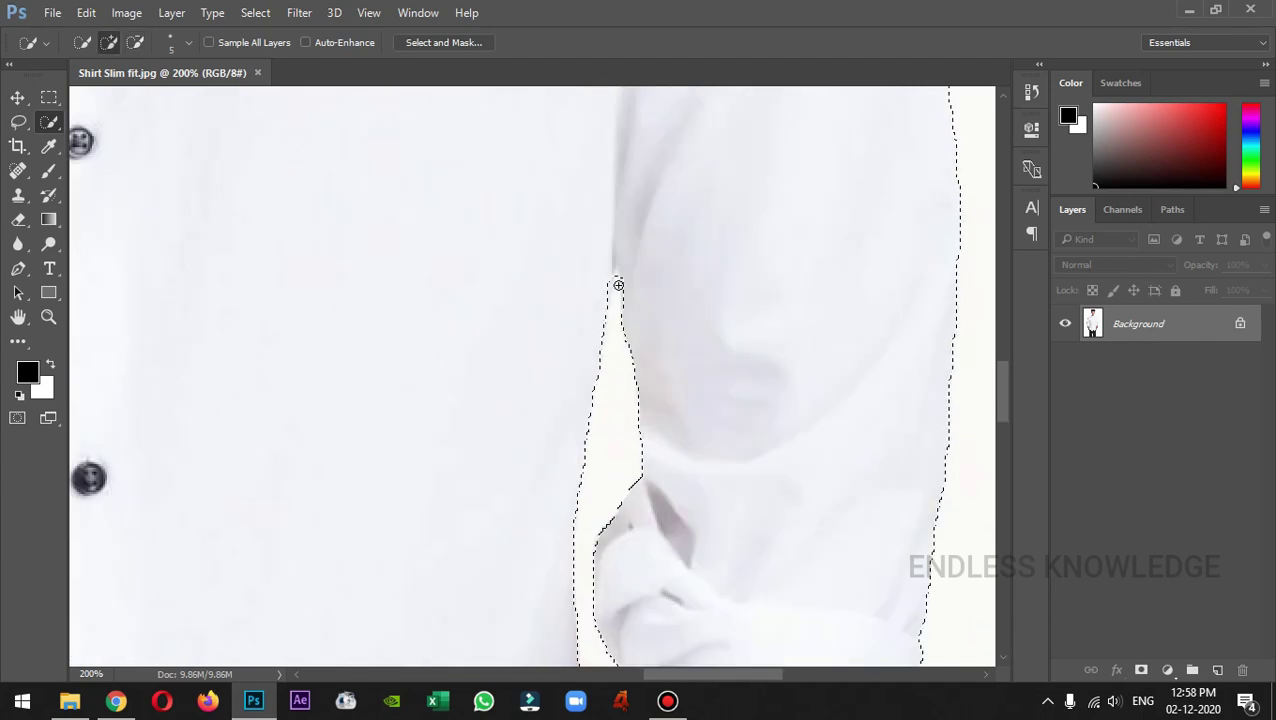
key("ctrl+plus")
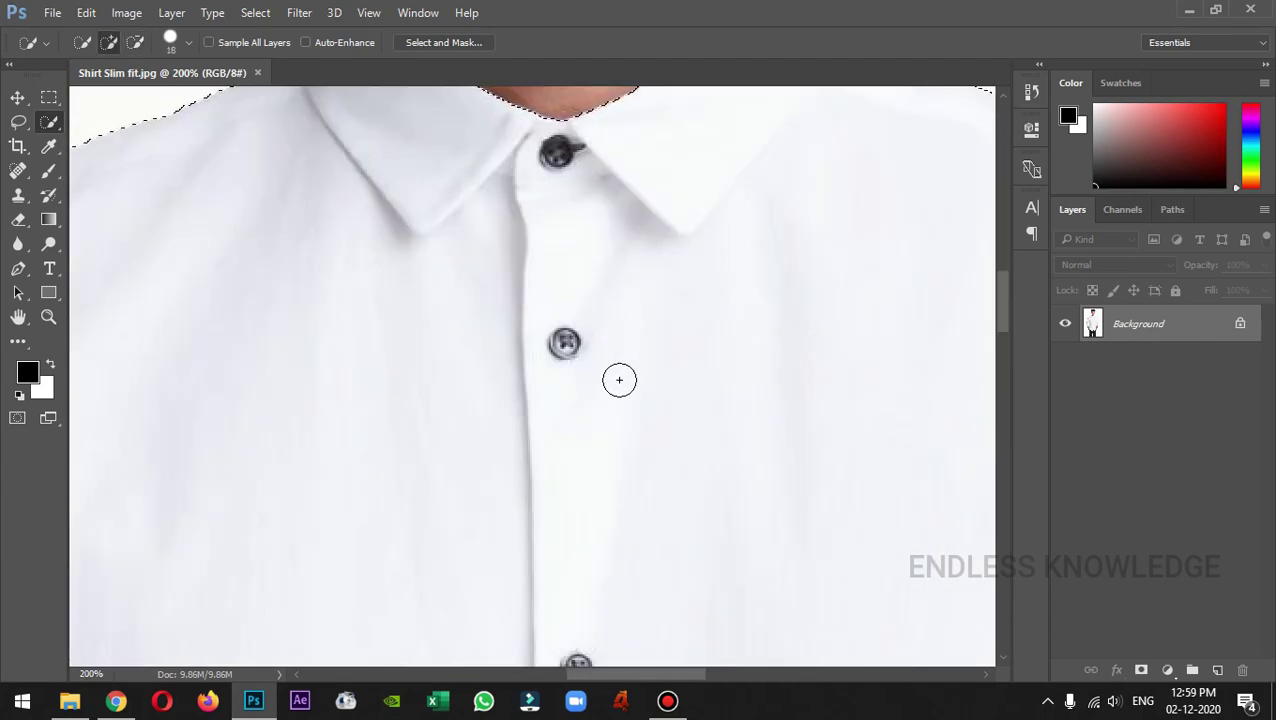
key("alt")
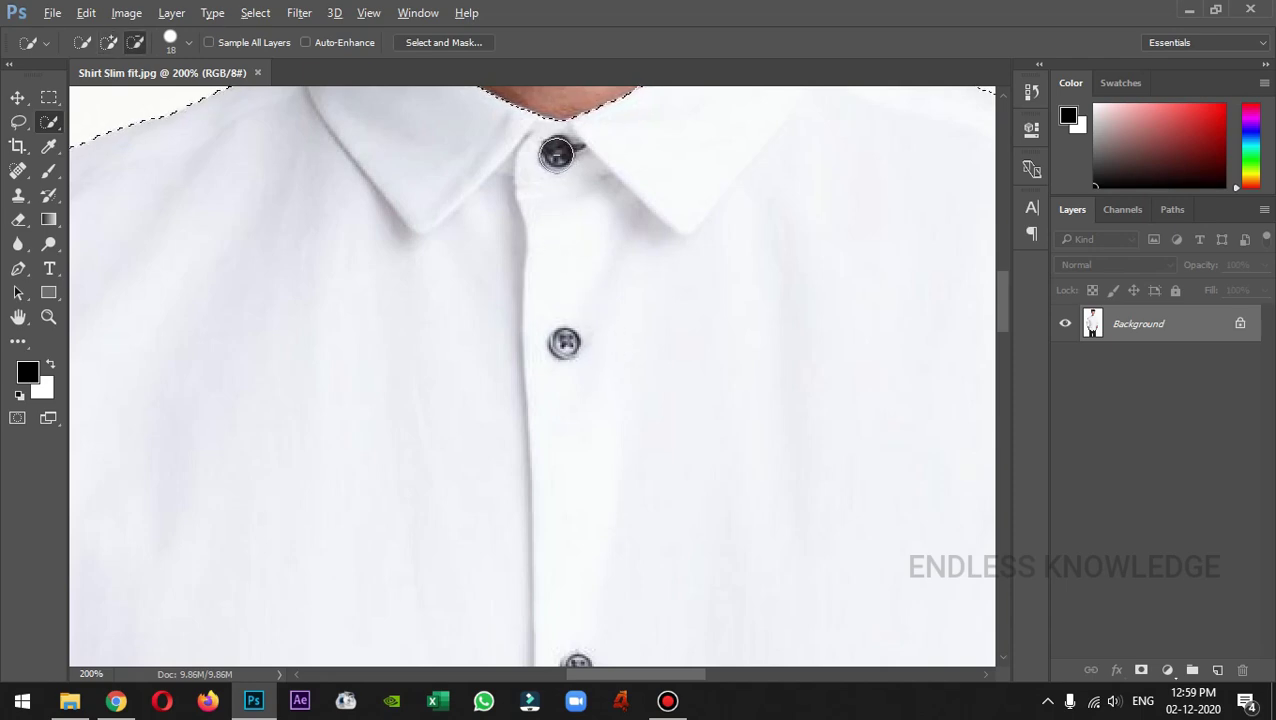
left_click(557, 152, "alt")
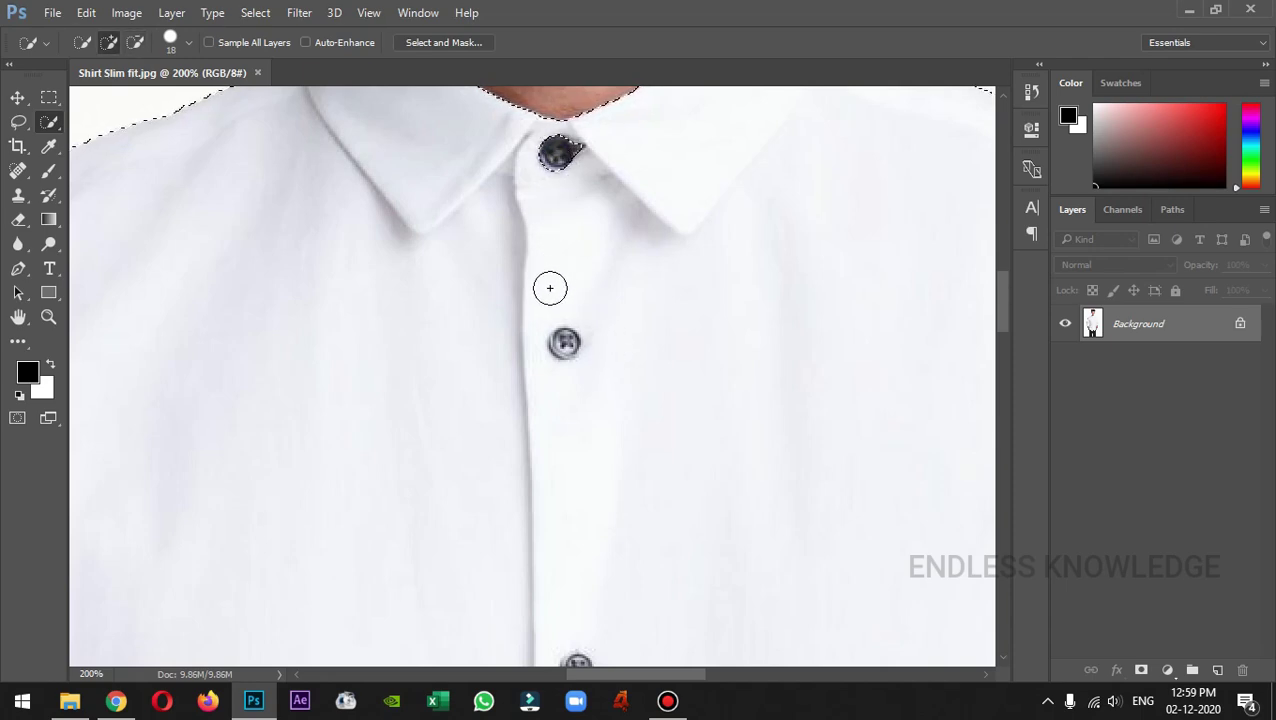
key("alt")
left_click(565, 345, "alt")
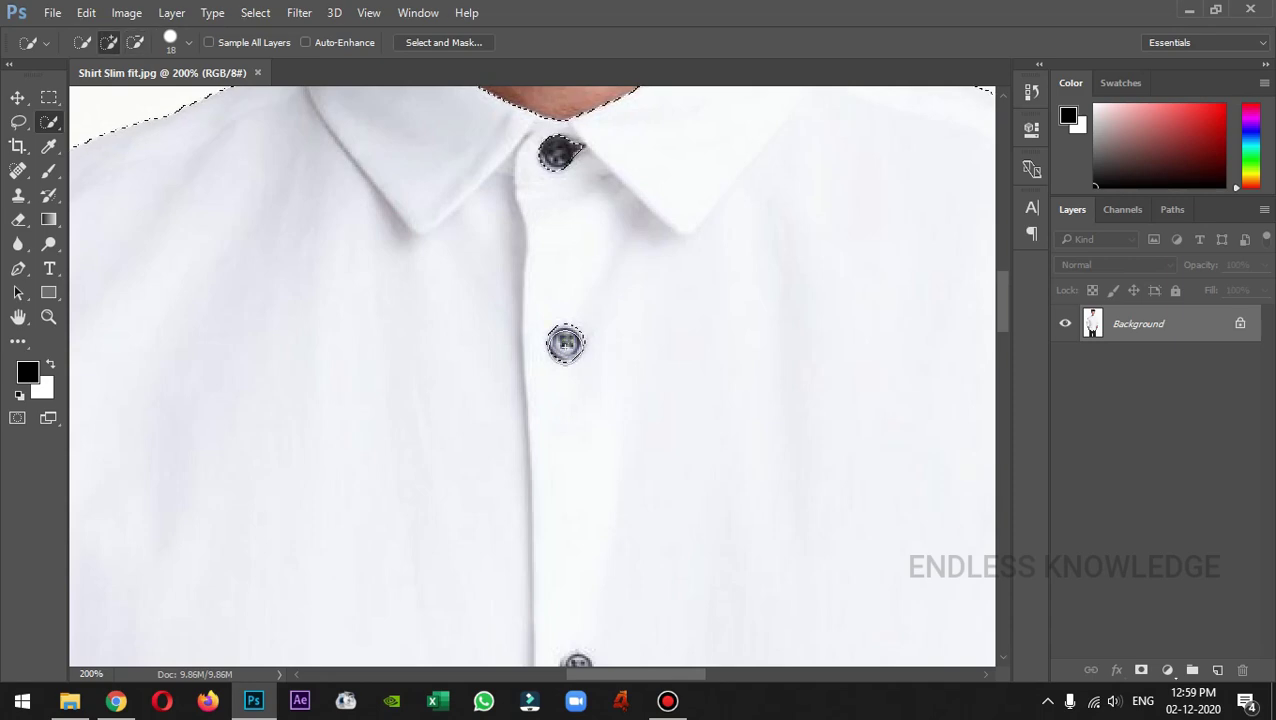
Subtract the lower placket buttons from the shirt selection
left_click_drag(664, 416, 655, 100)
left_click_drag(652, 353, 617, 232)
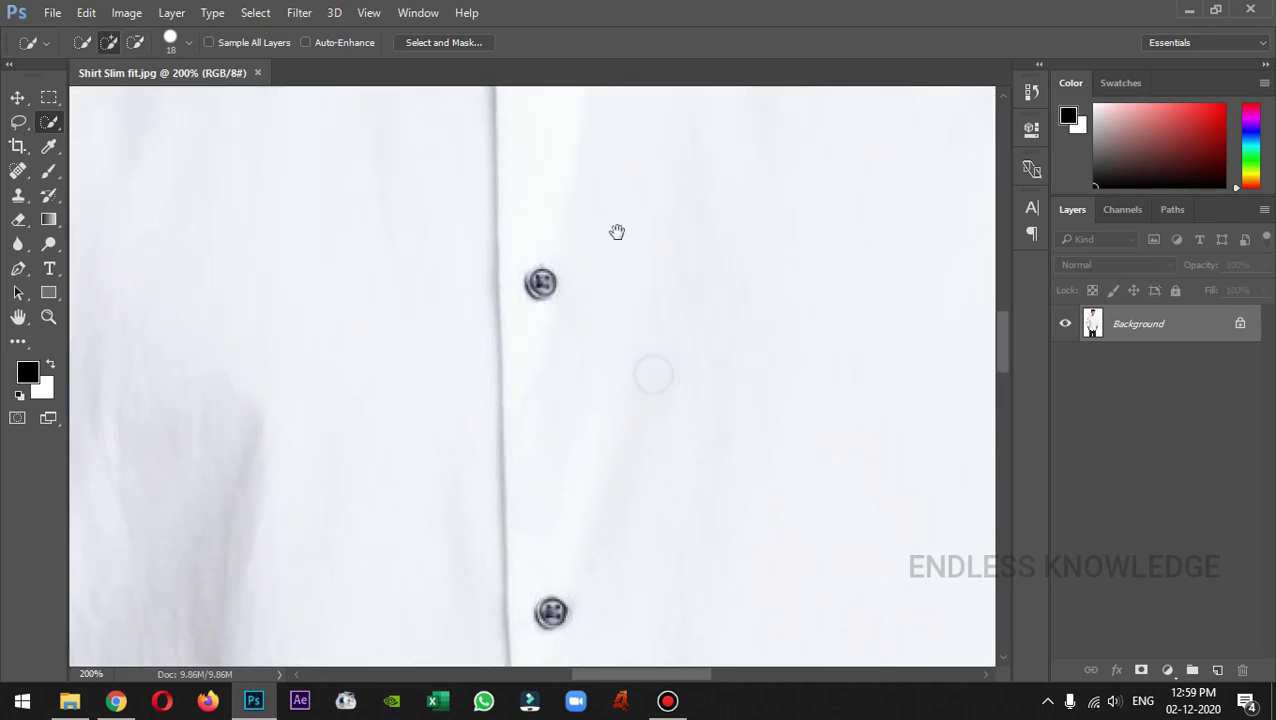
left_click(557, 291, "alt")
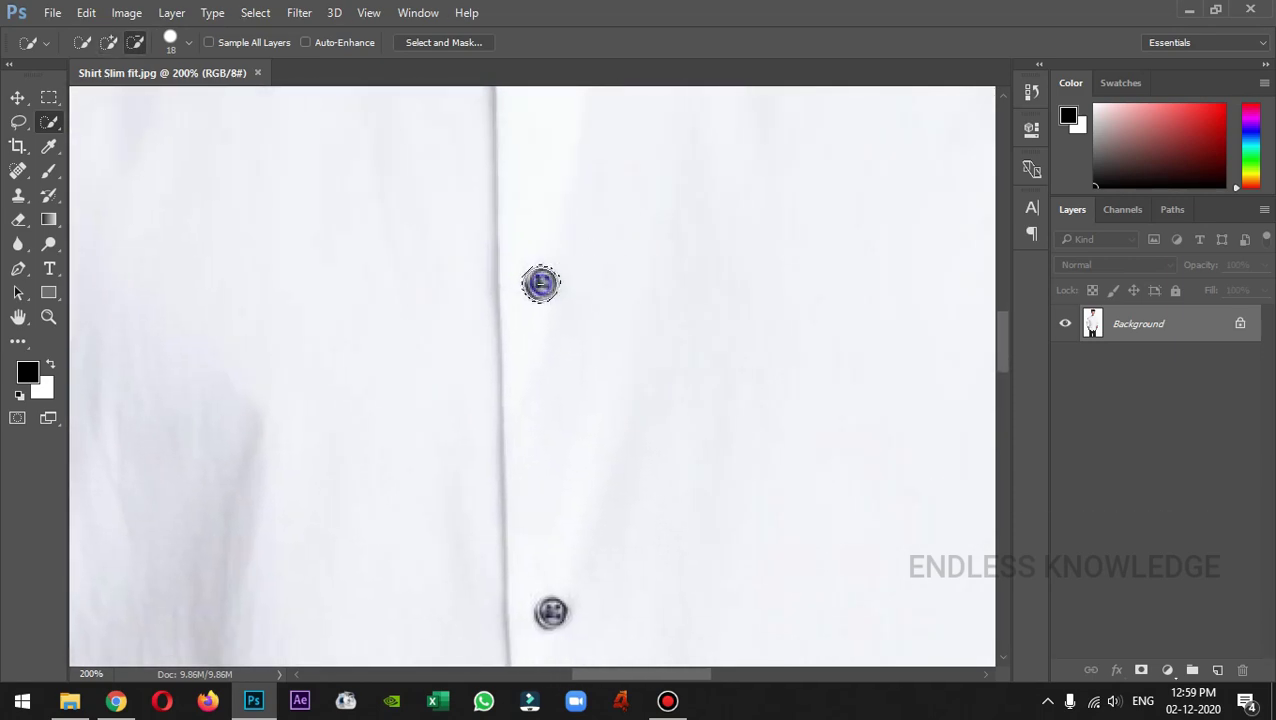
left_click_drag(635, 296, 614, 264)
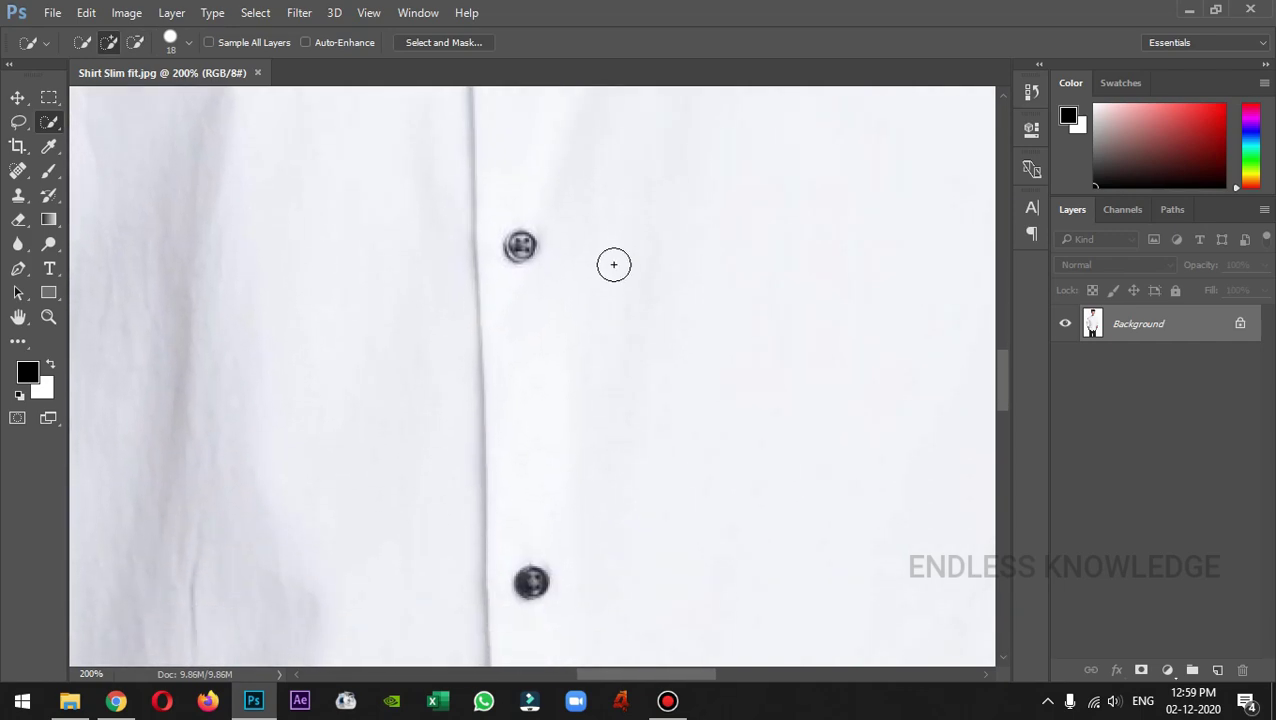
key("alt")
left_click(520, 246, "alt")
left_click_drag(679, 360, 655, 185)
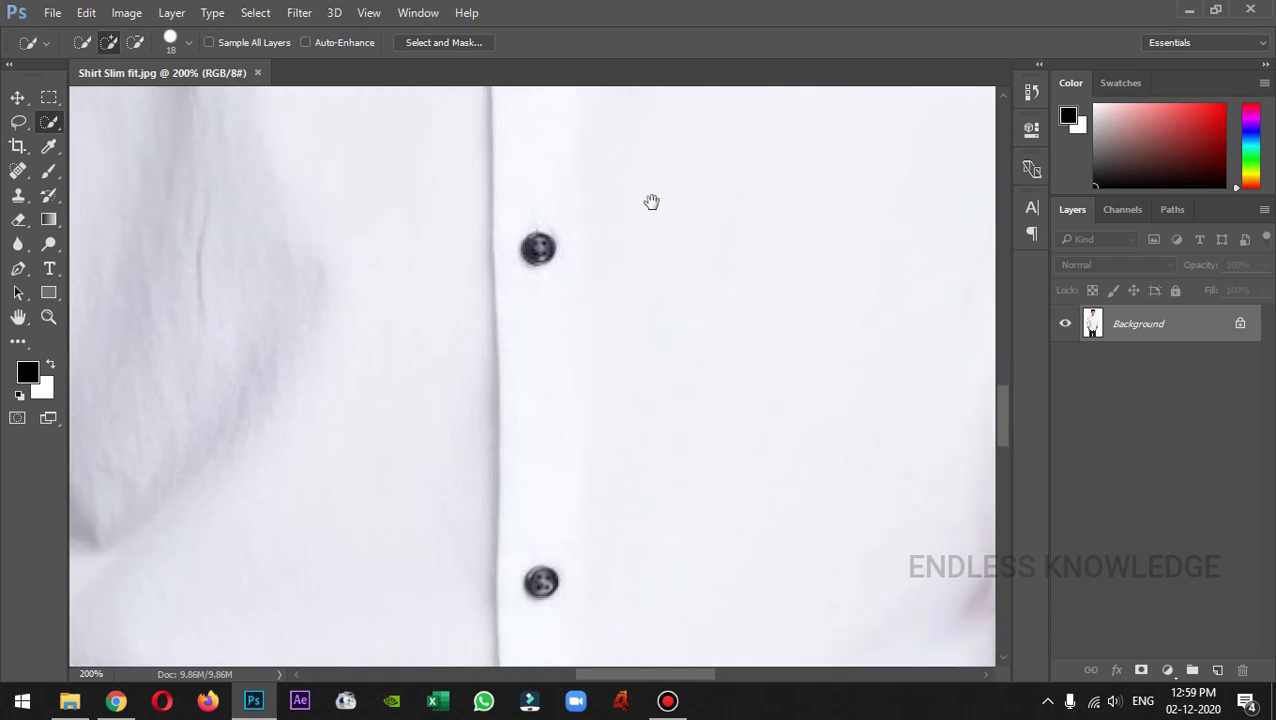
key("alt")
left_click_drag(681, 373, 649, 246)
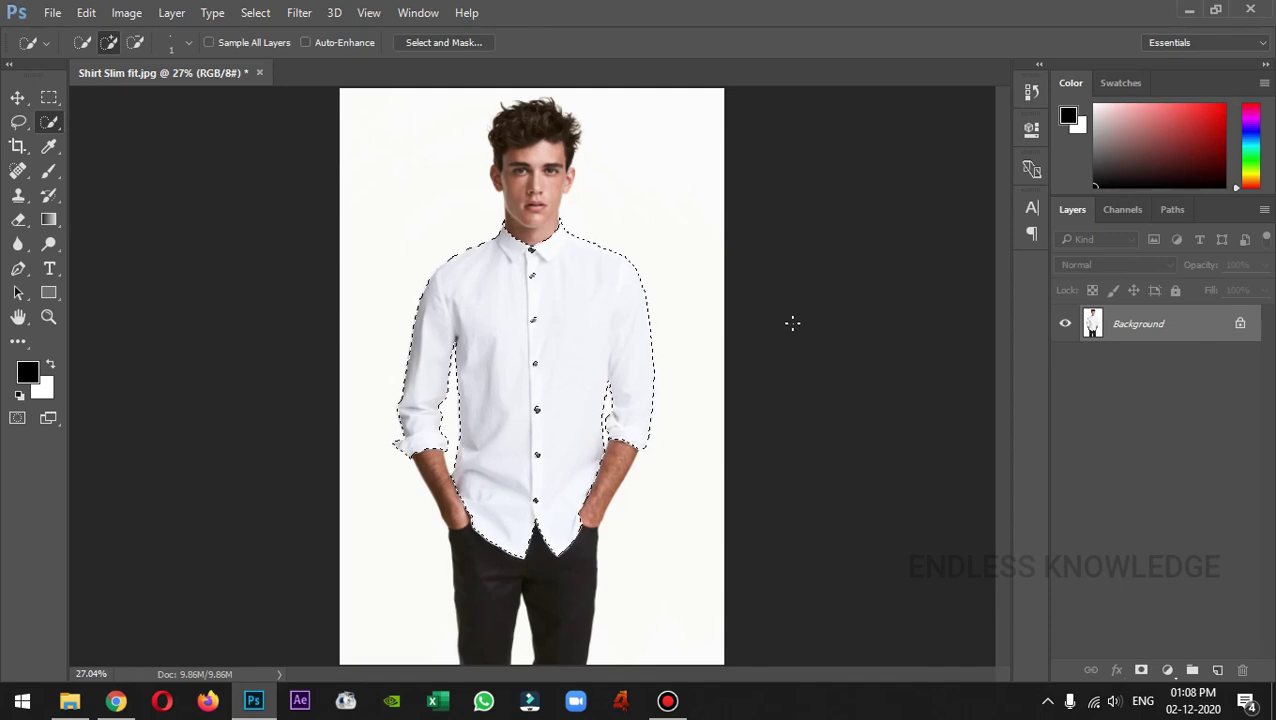
Add a light yellow (#fff777) Solid Color fill layer and set its blend mode to Multiply
left_click(1167, 670)
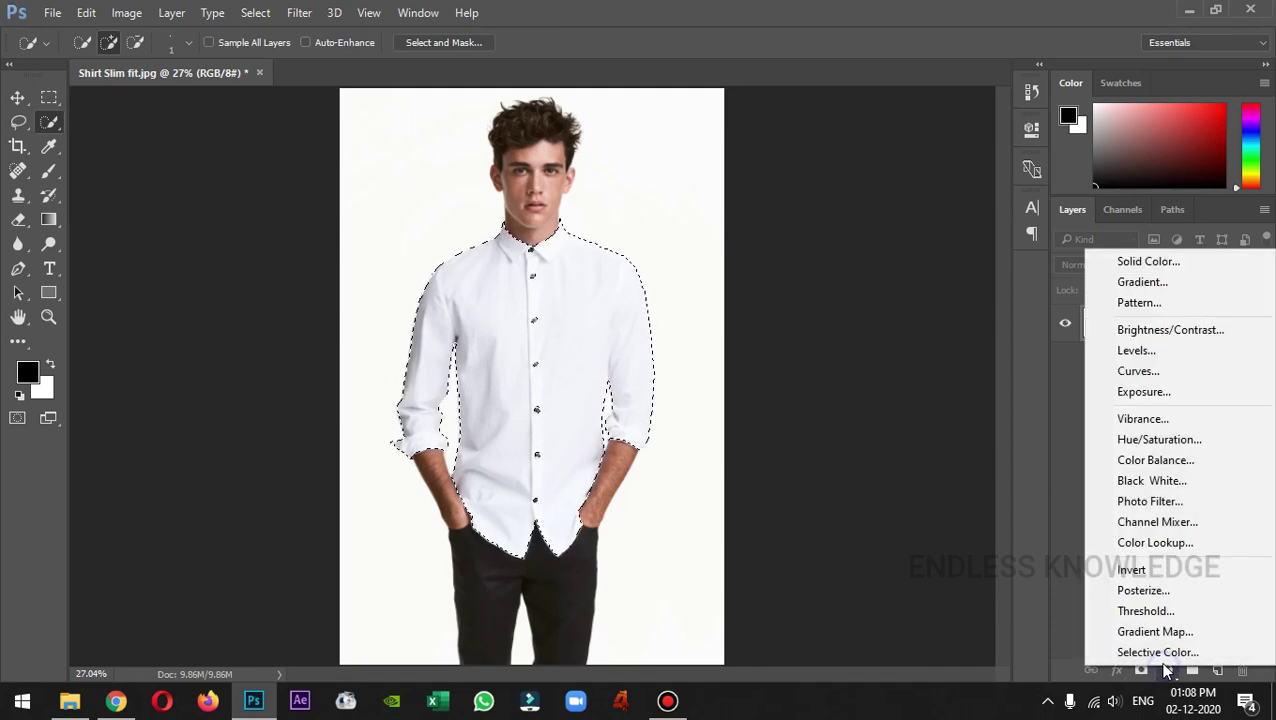
left_click(1168, 262)
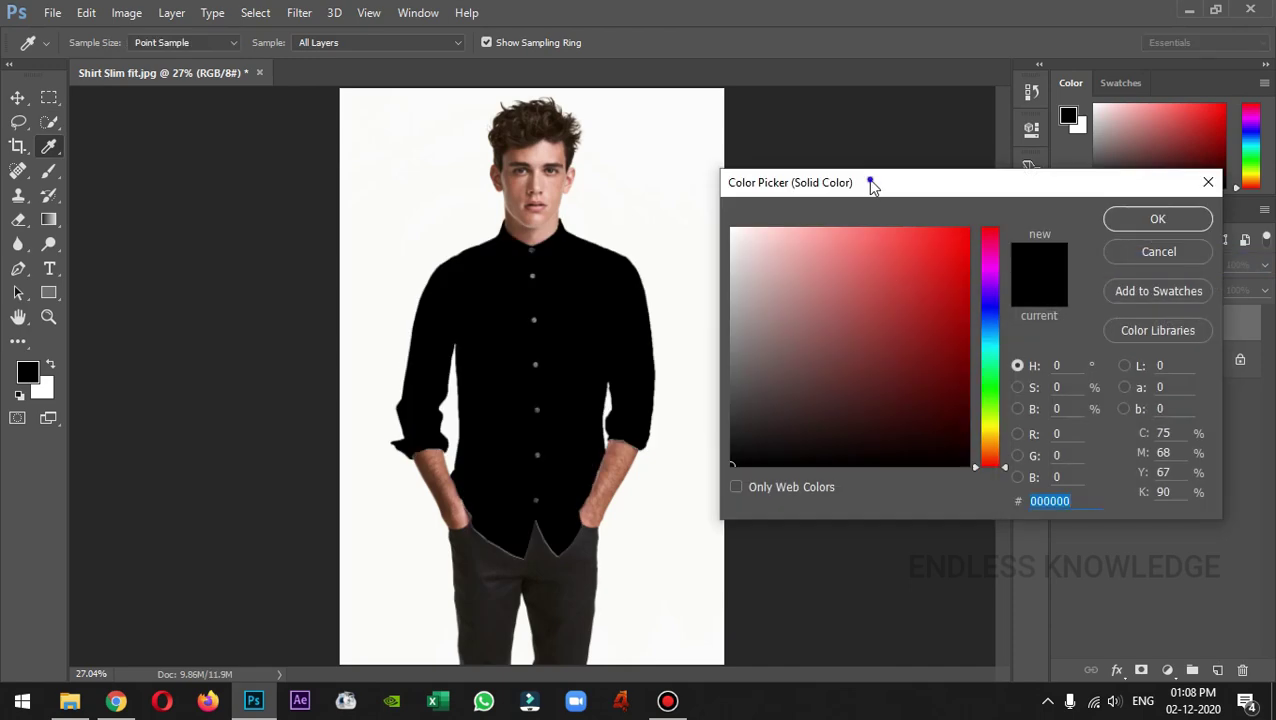
left_click_drag(874, 188, 845, 196)
left_click(955, 441)
left_click_drag(808, 272, 815, 228)
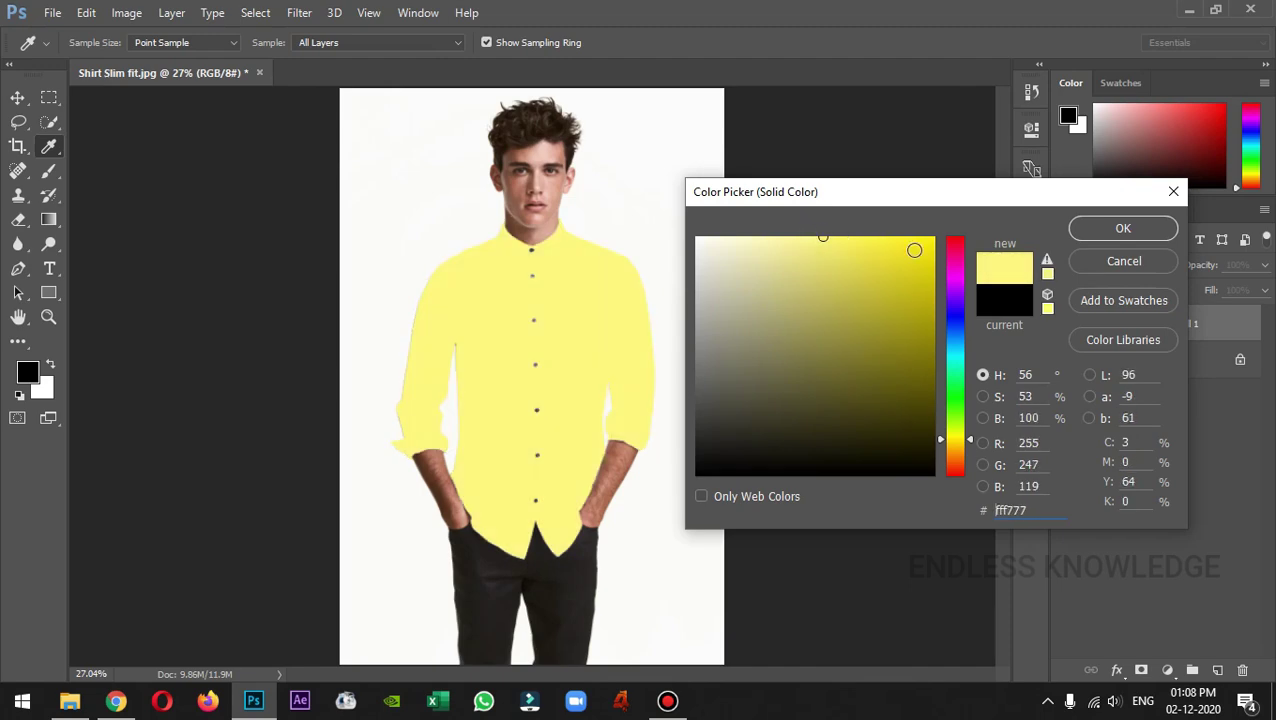
left_click(1124, 231)
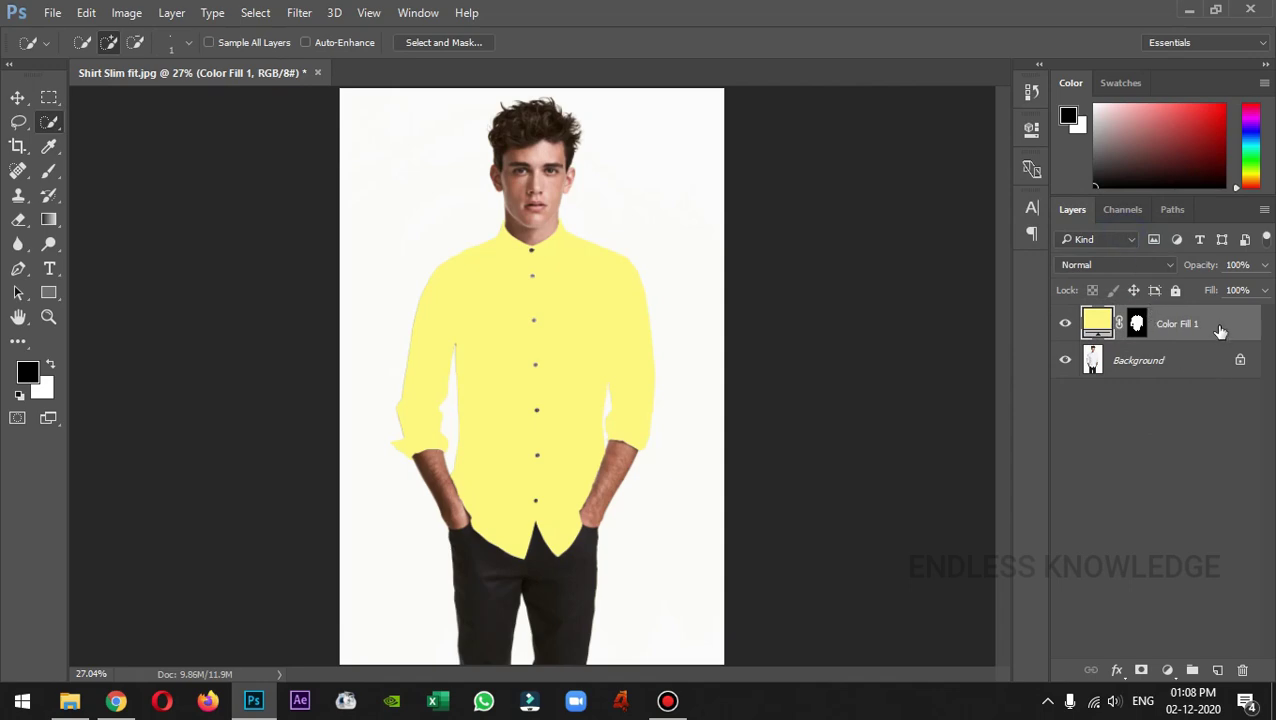
left_click(1163, 266)
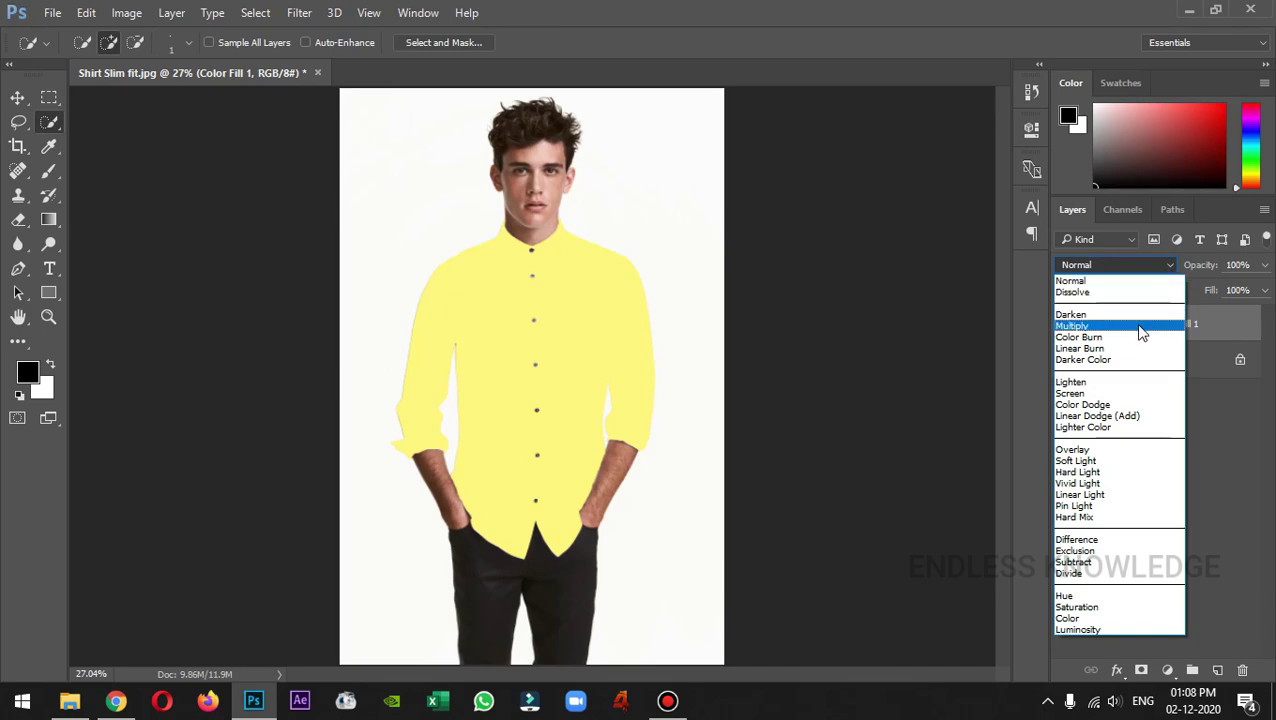
left_click(1139, 328)
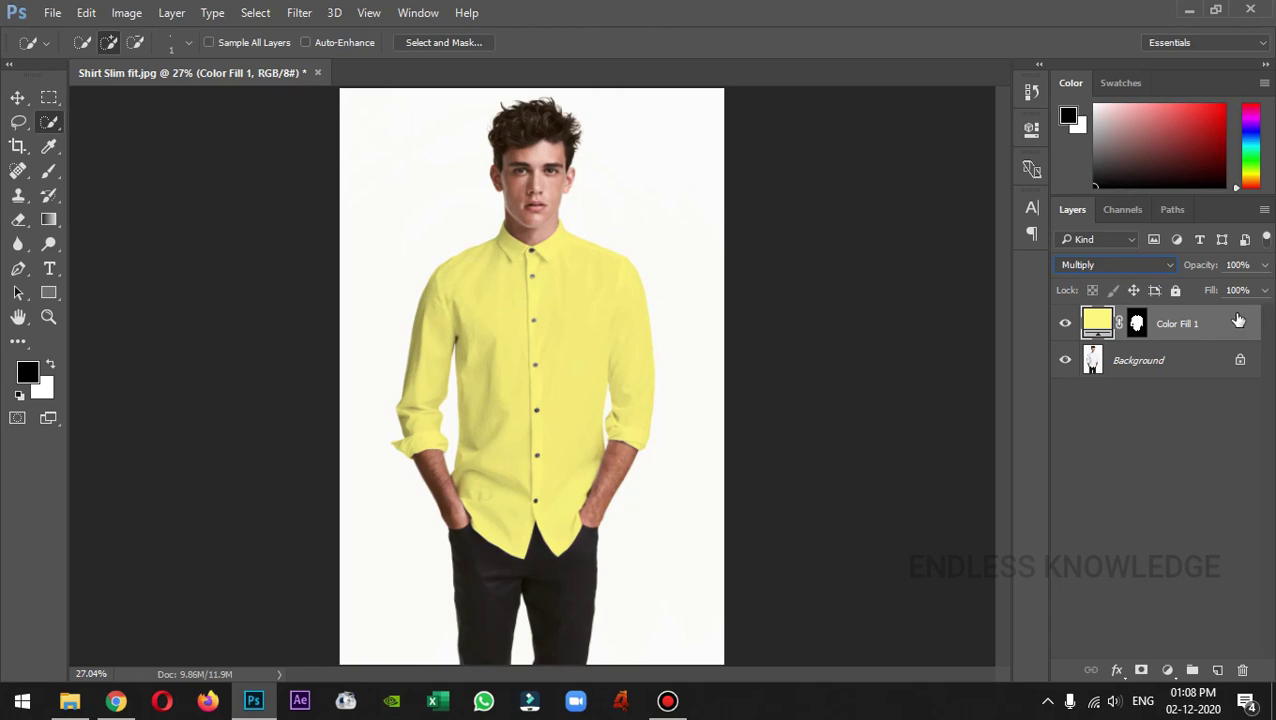
Add a default Curves 1 layer above Color Fill 1 and select both layers
left_click(1168, 671)
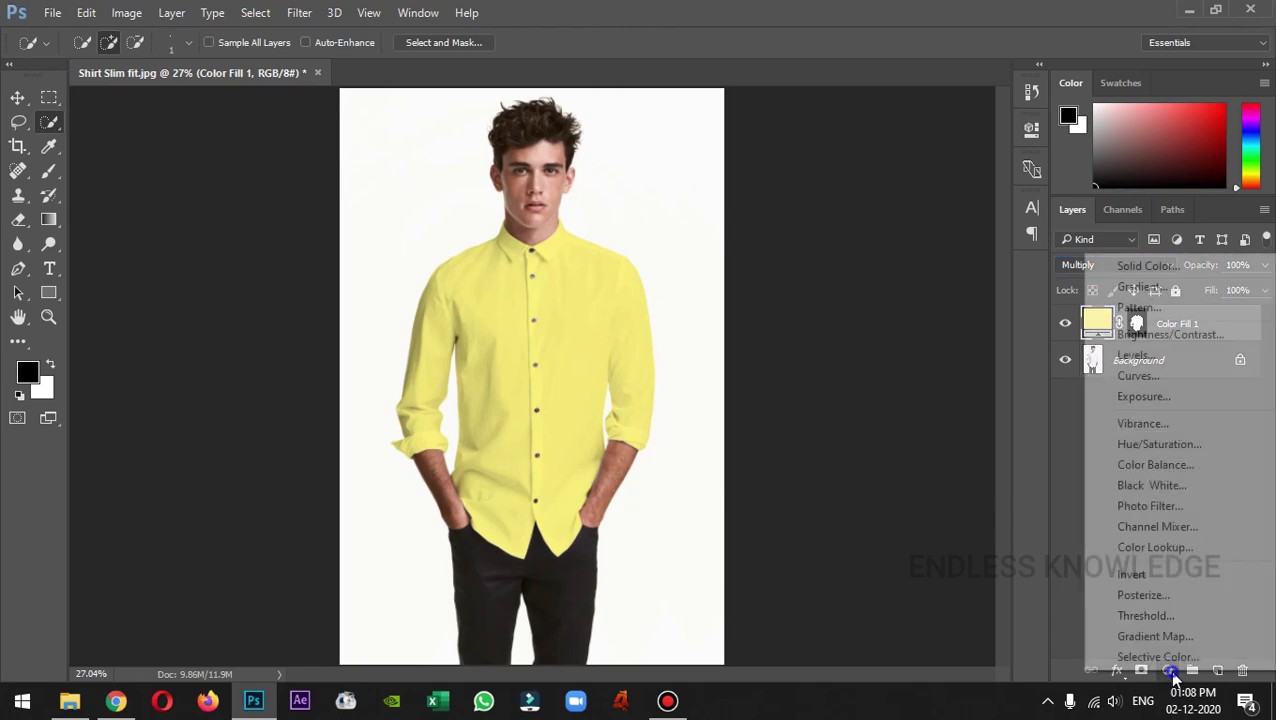
left_click(1140, 376)
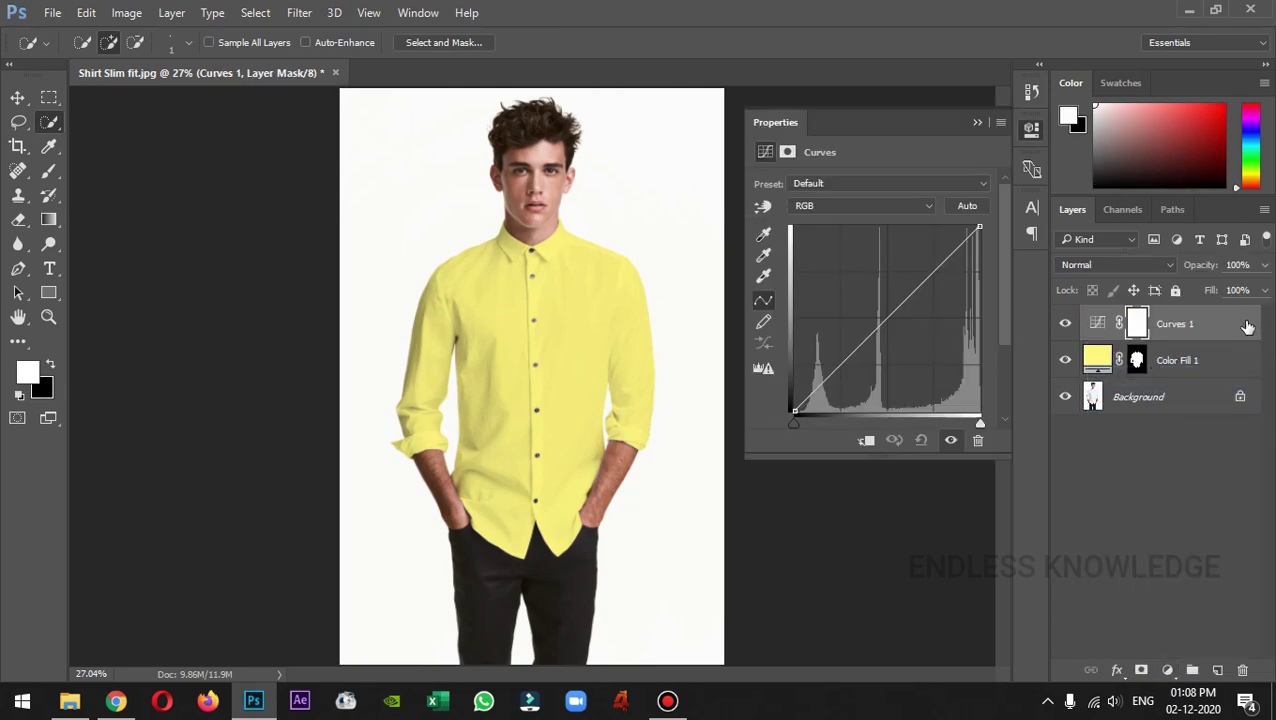
left_click(978, 122)
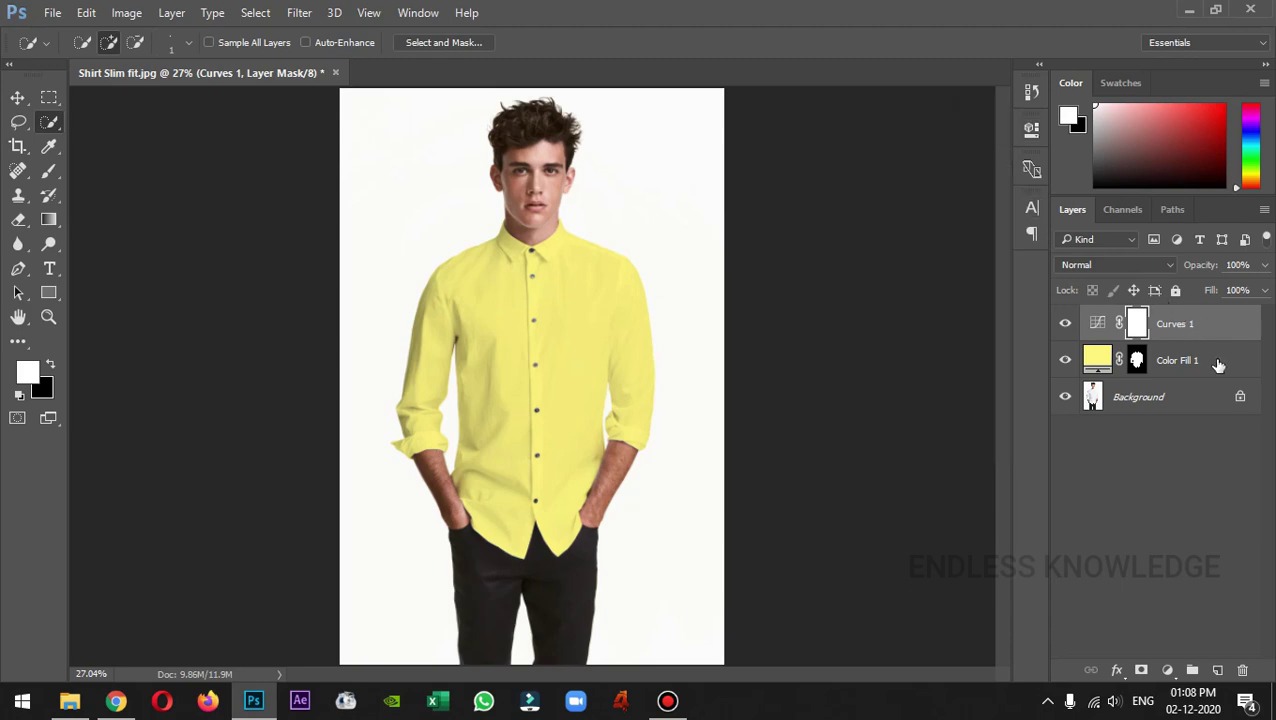
left_click(1230, 365, "ctrl")
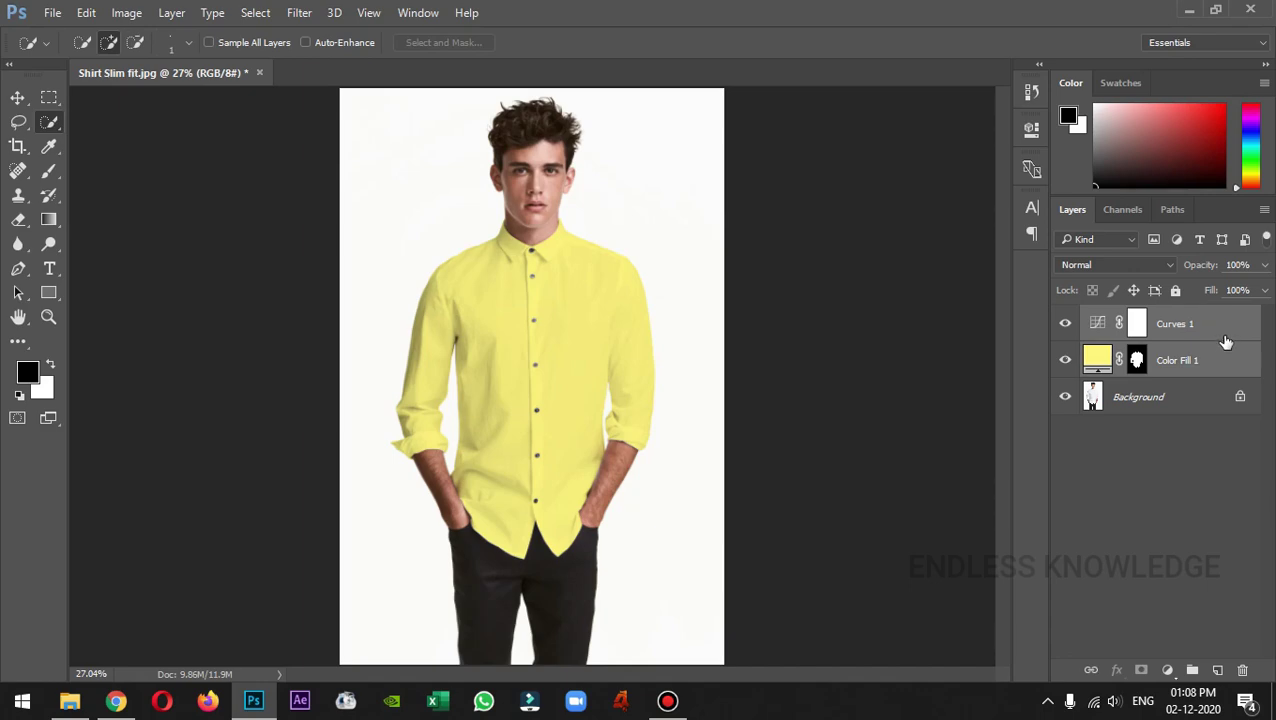
Group Curves 1 and Color Fill 1 into Group 1 and move Color Fill 1's shirt mask onto the group
key("ctrl+g")
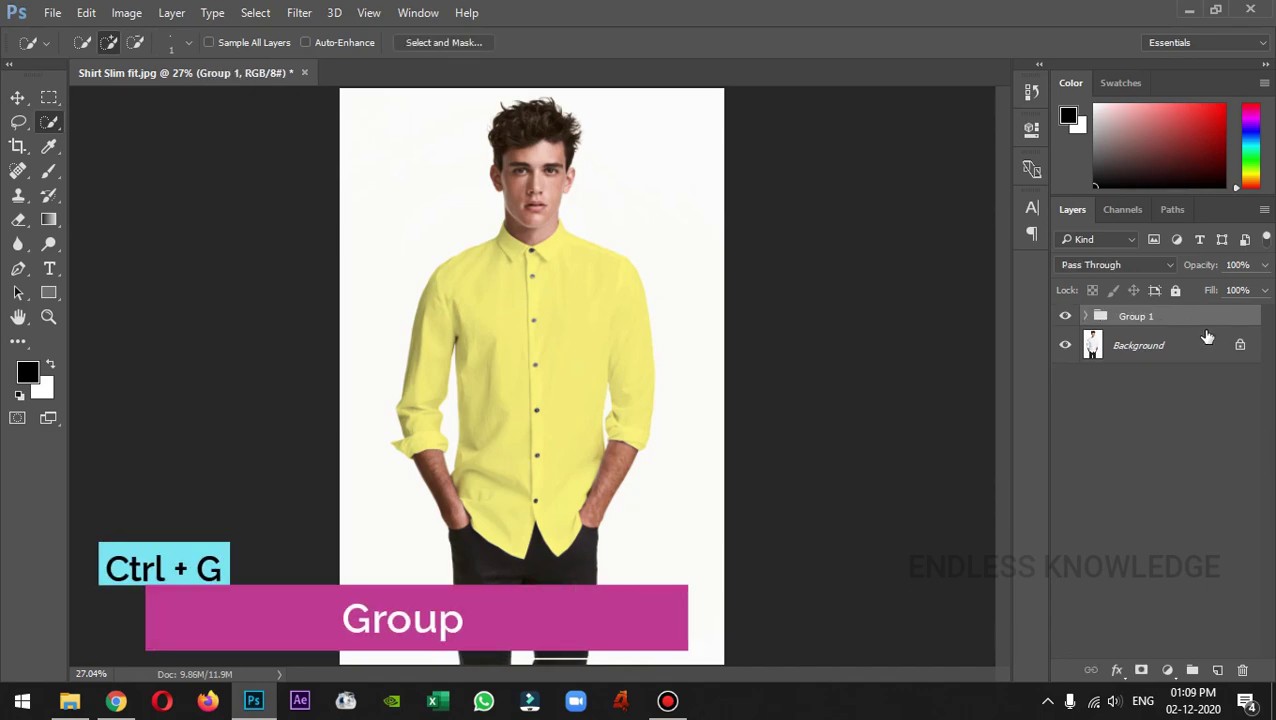
left_click(1085, 316)
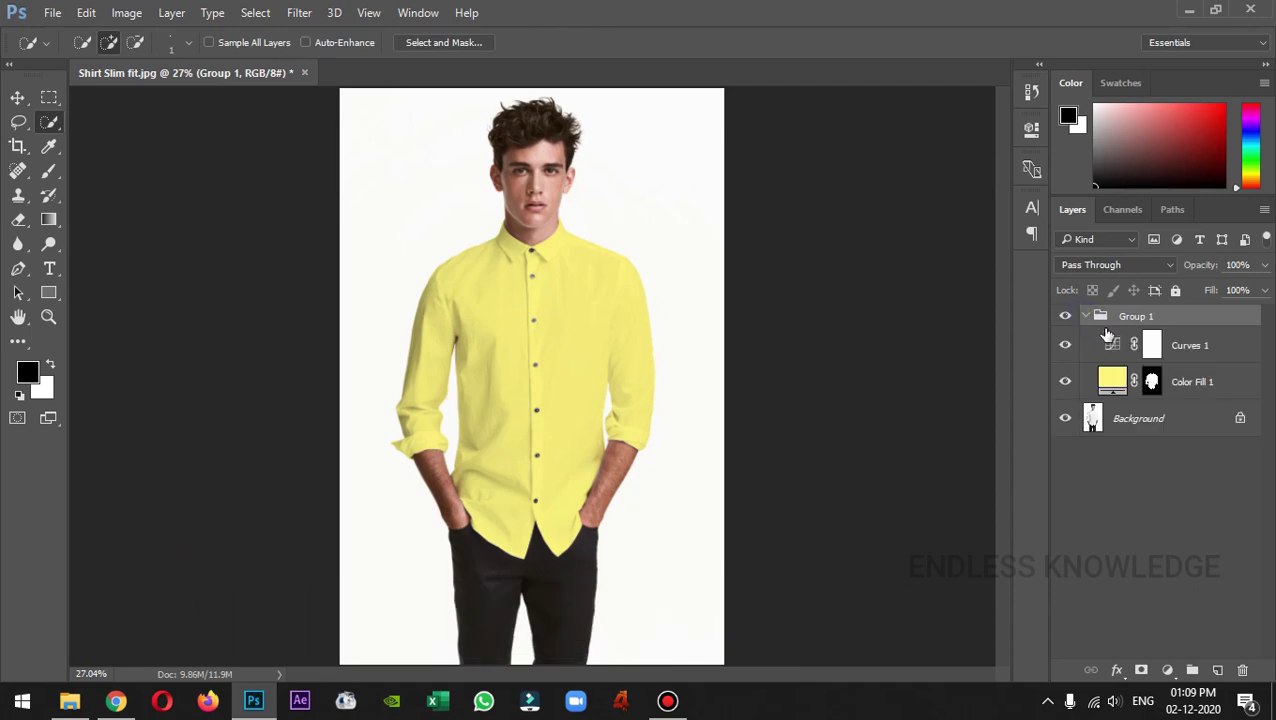
left_click(1222, 384)
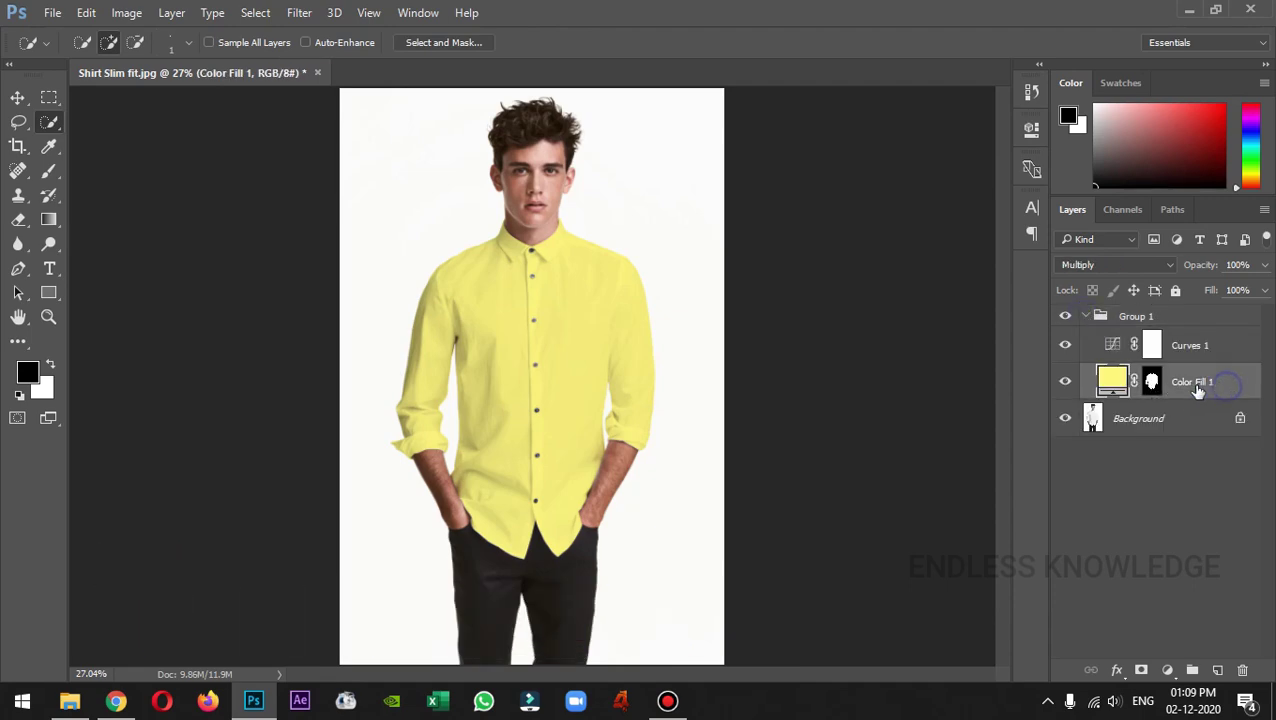
left_click(1153, 384)
key("x")
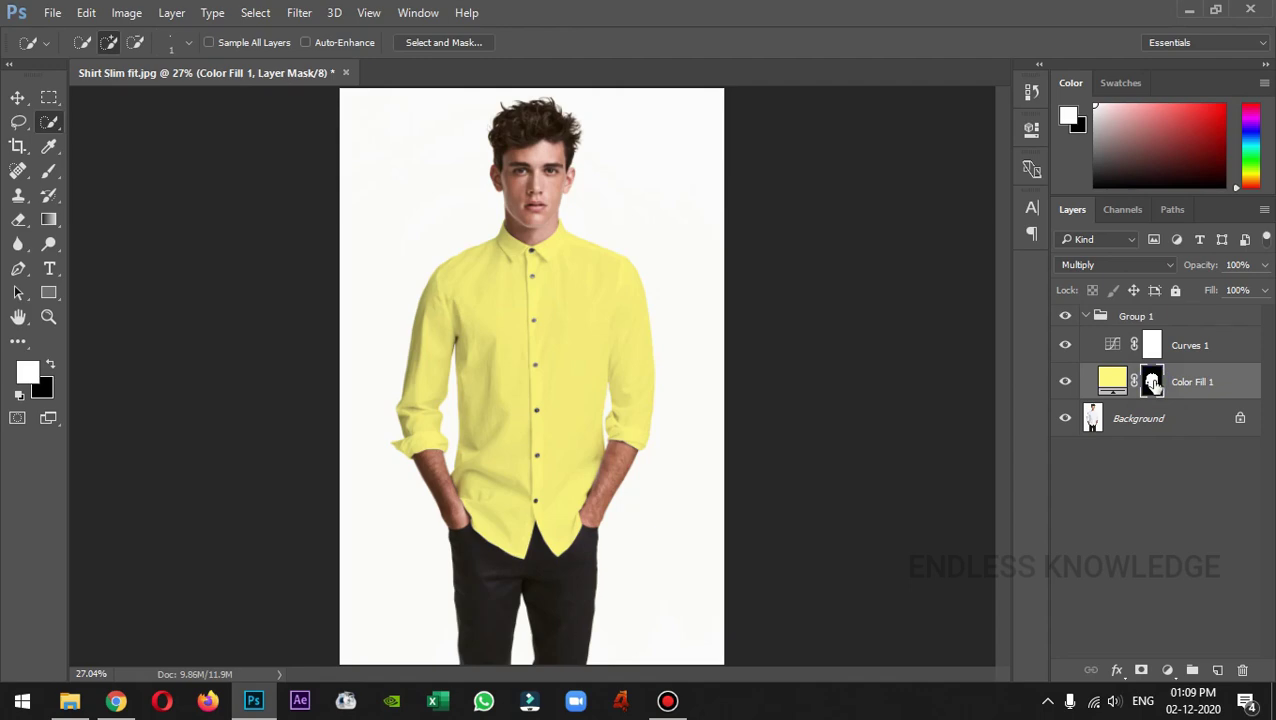
left_click_drag(1153, 384, 1132, 320)
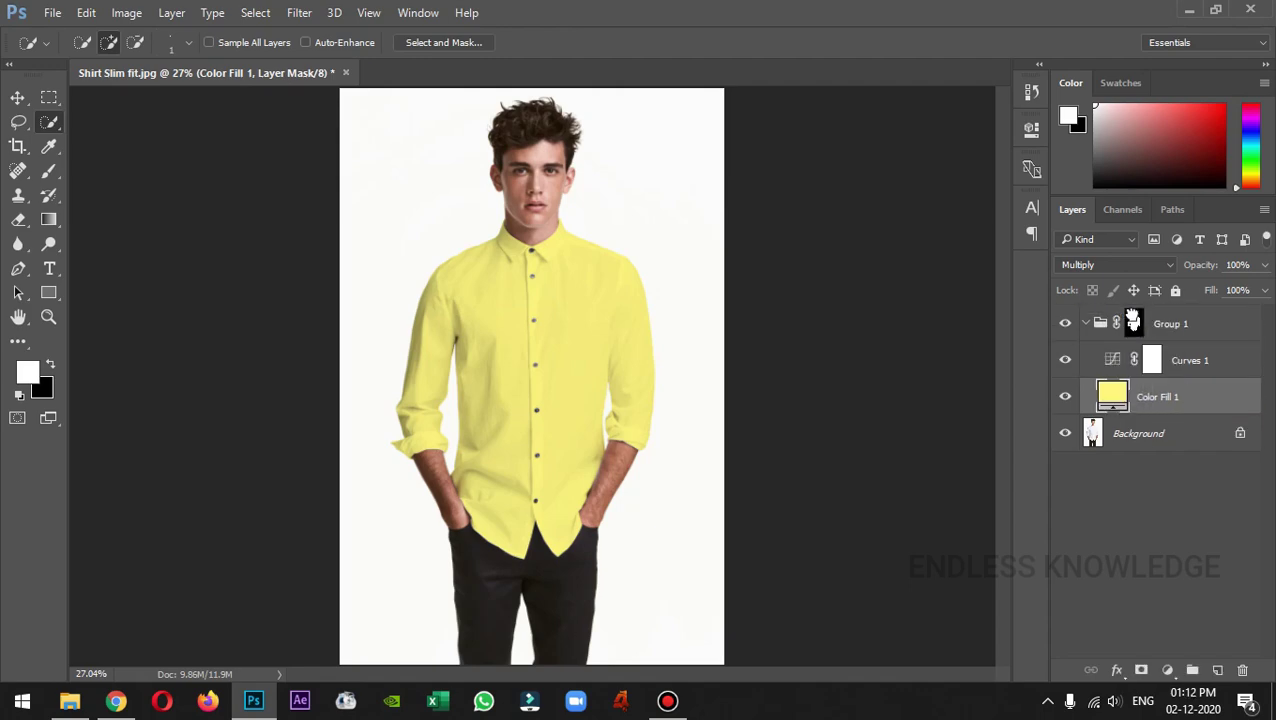
Drag the shirt tones on the image to give Curves 1 an S-shaped contrast curve
left_click(1232, 366)
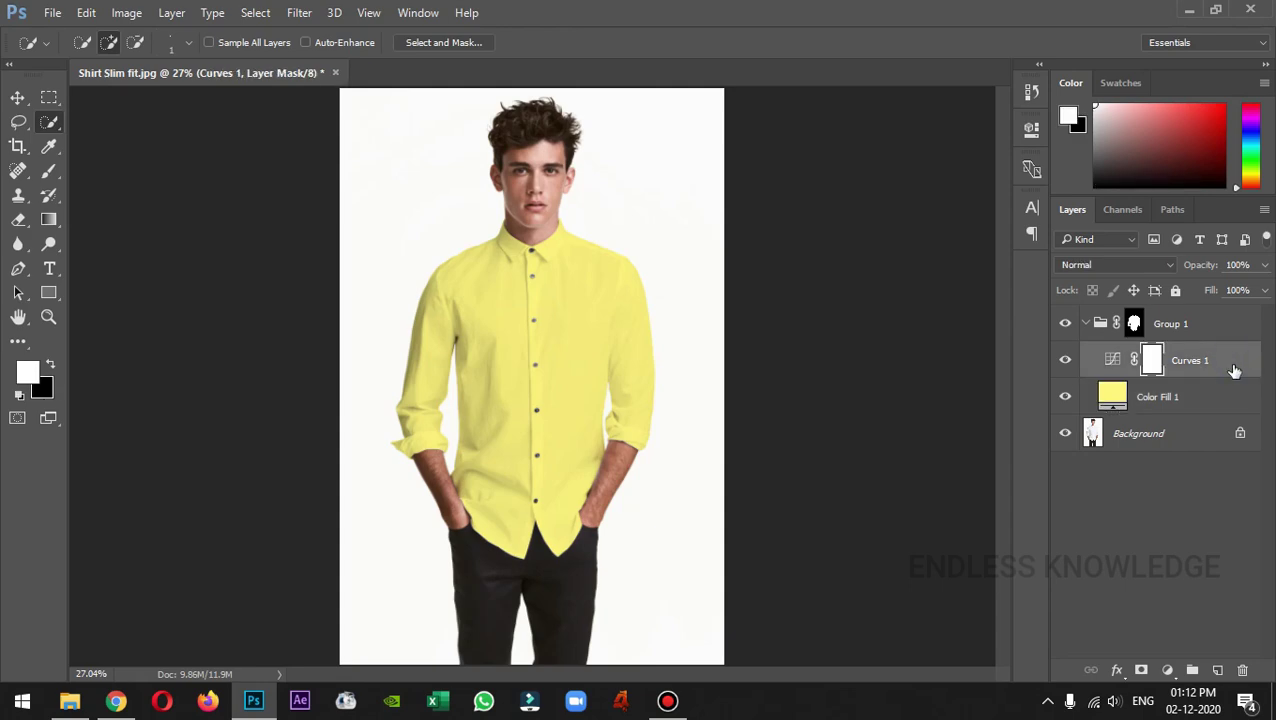
double_click(1113, 362)
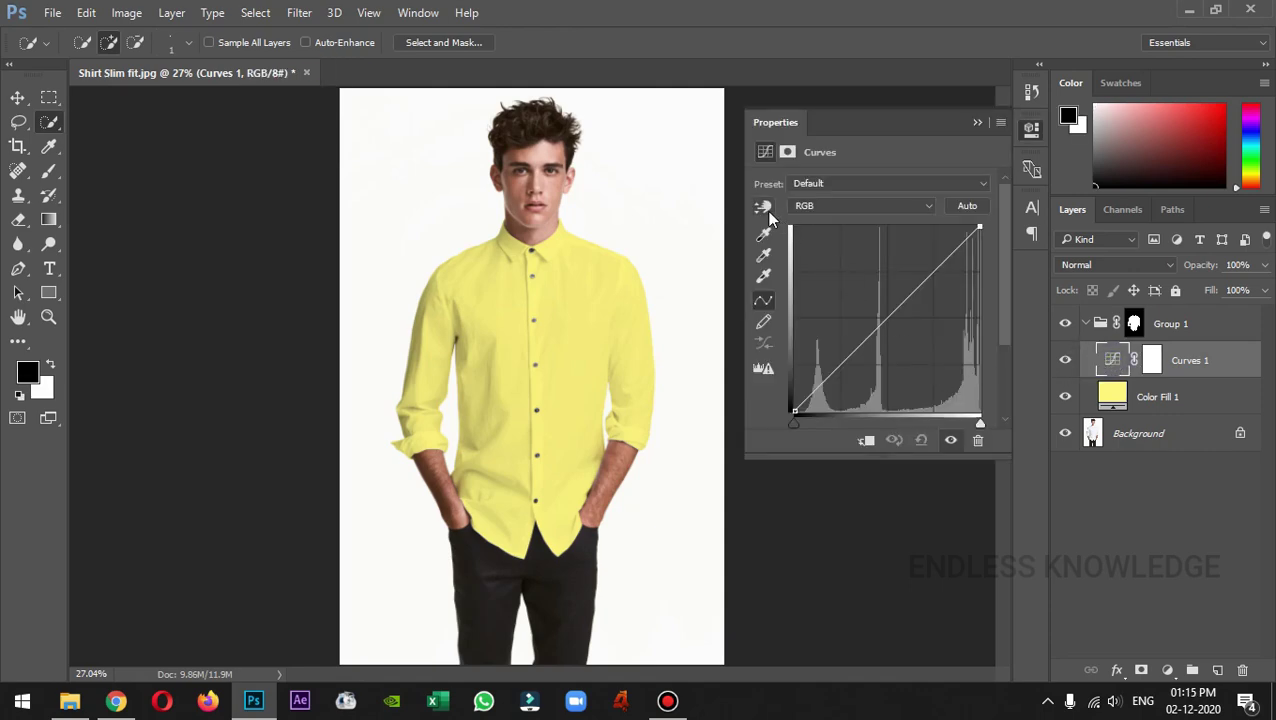
left_click(765, 210)
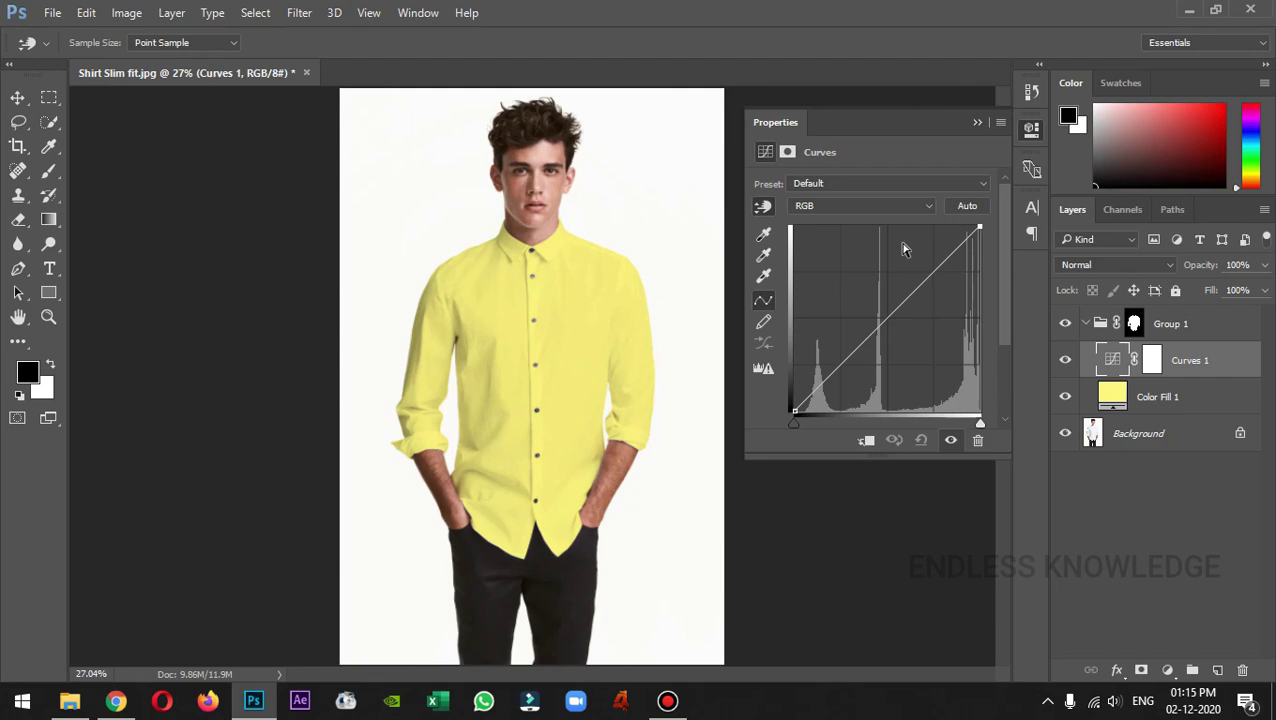
left_click(460, 338)
left_click_drag(460, 338, 434, 327)
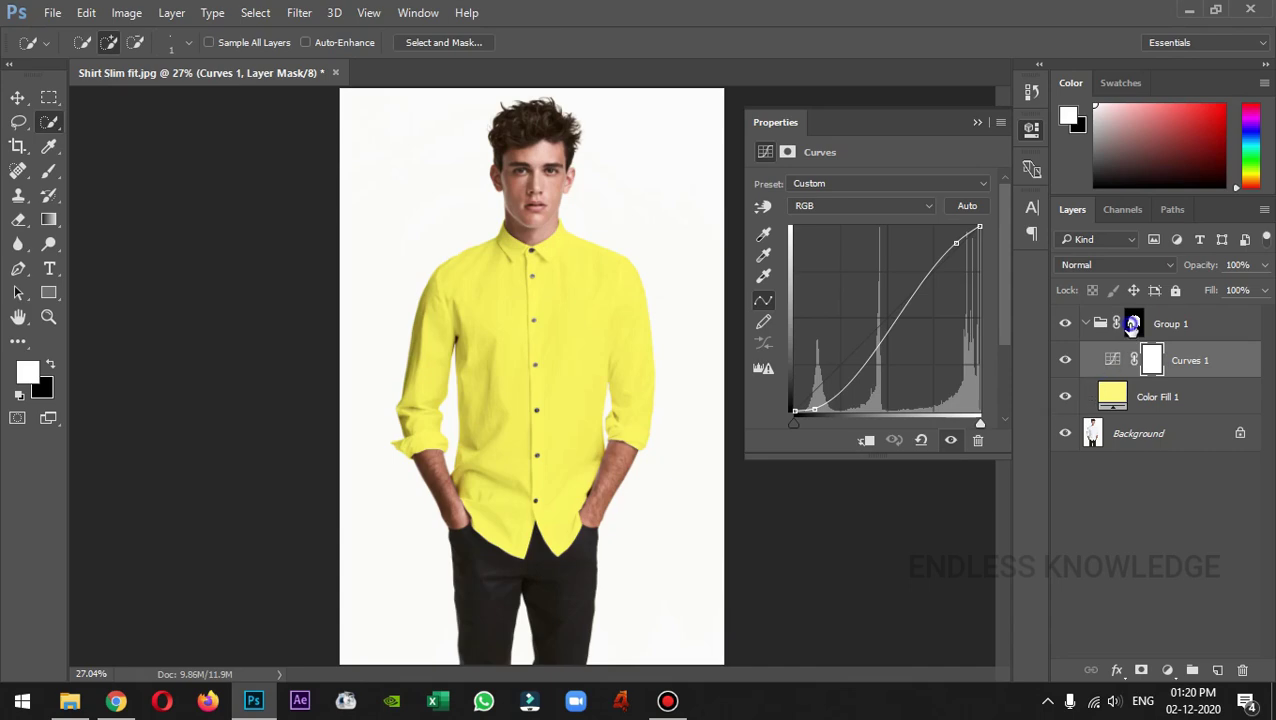
left_click(1130, 322)
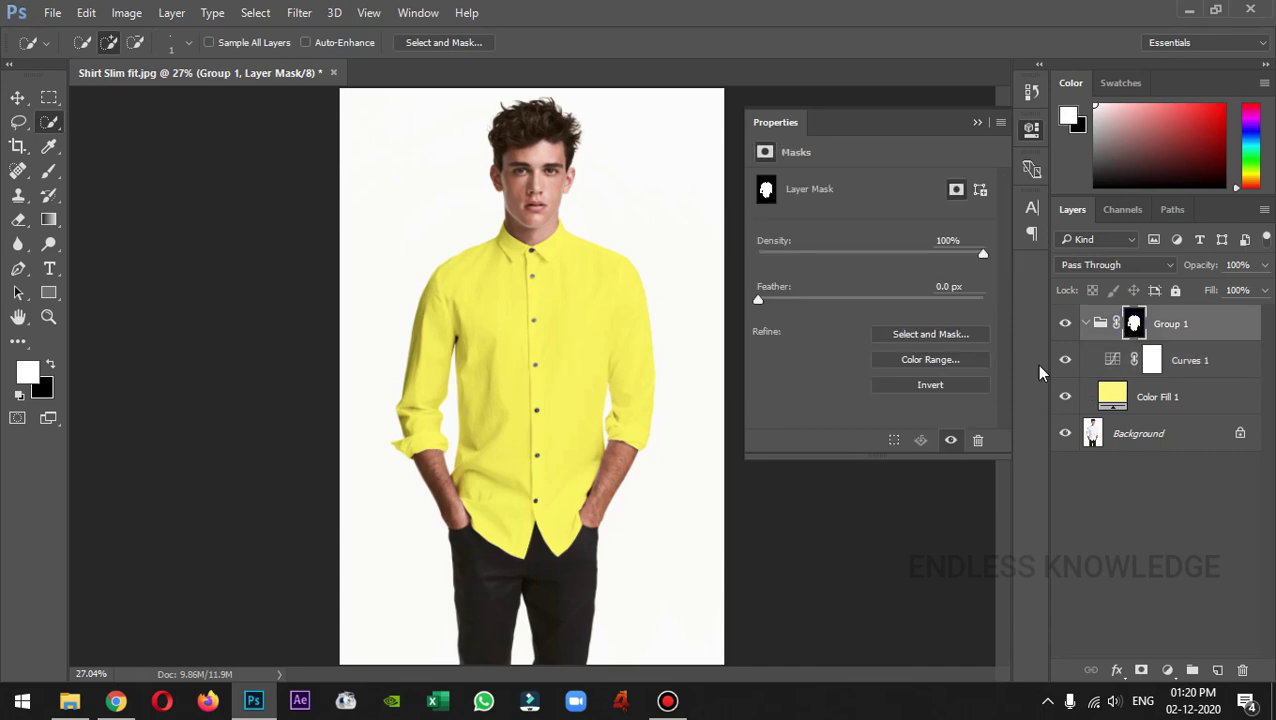
Paint white on Group 1's mask along the neck, collar and seam edges
left_click(49, 170)
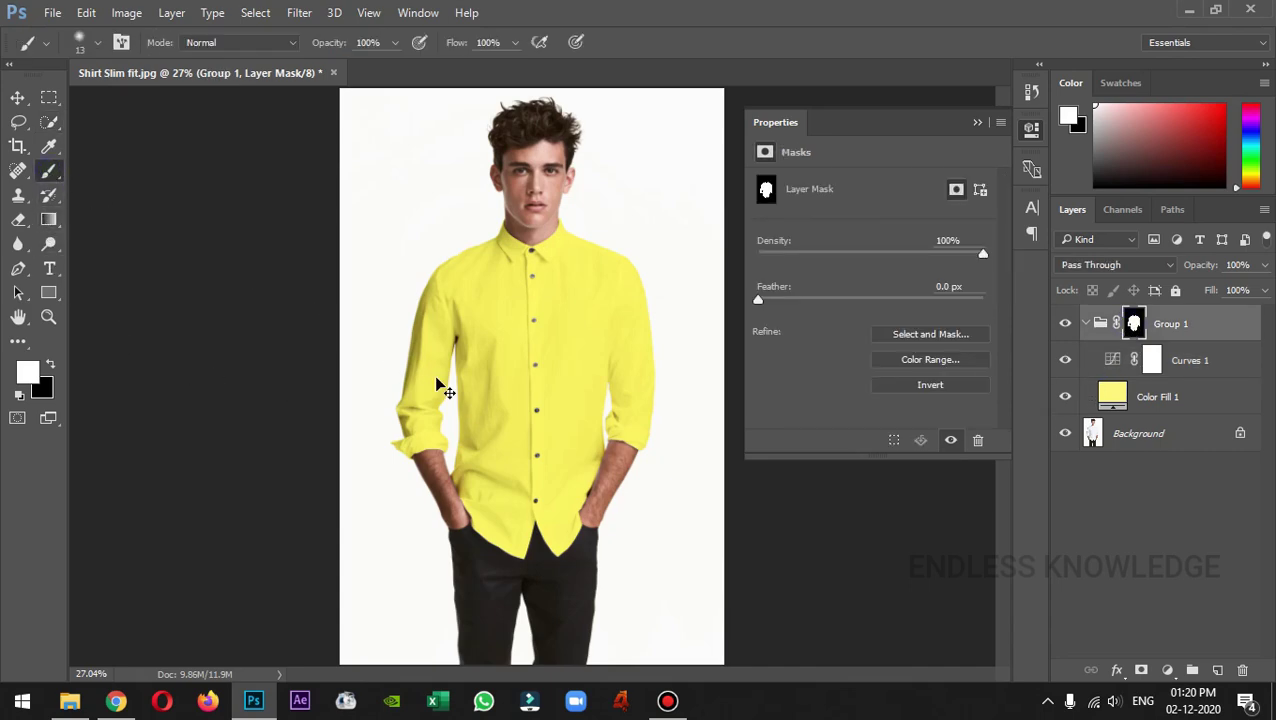
key("ctrl+1")
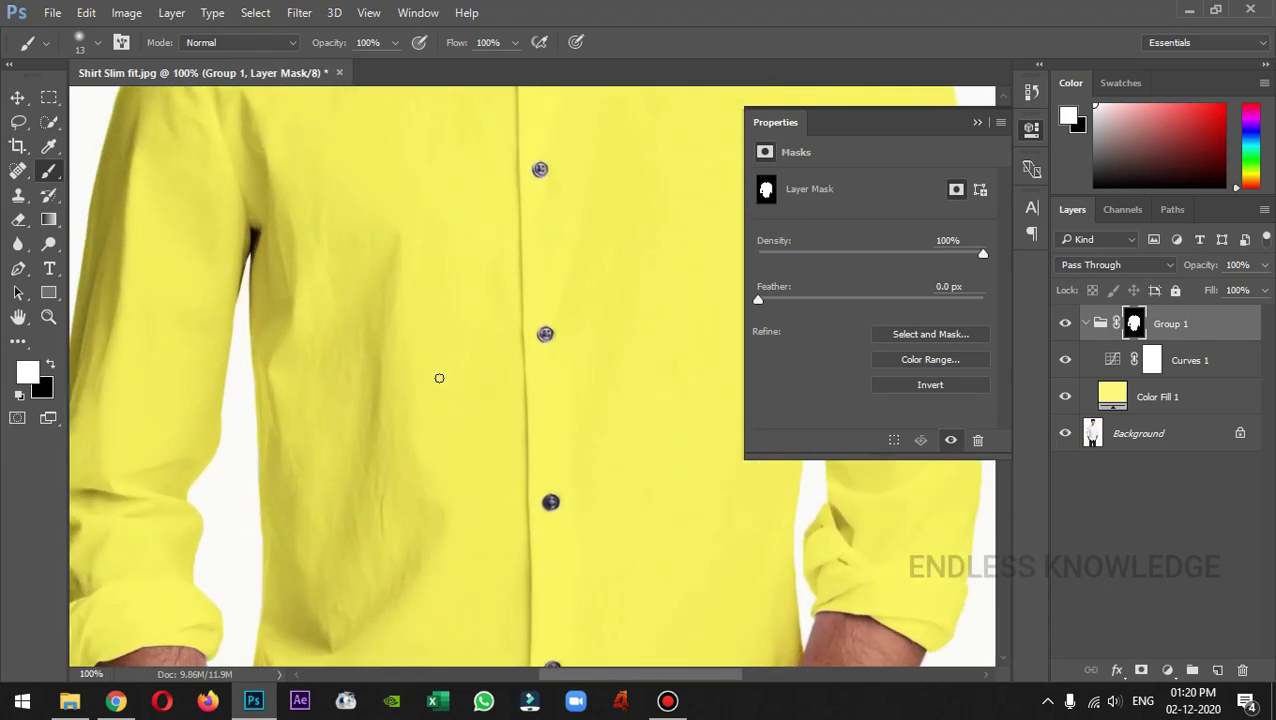
scroll(510, 240, "up", 6)
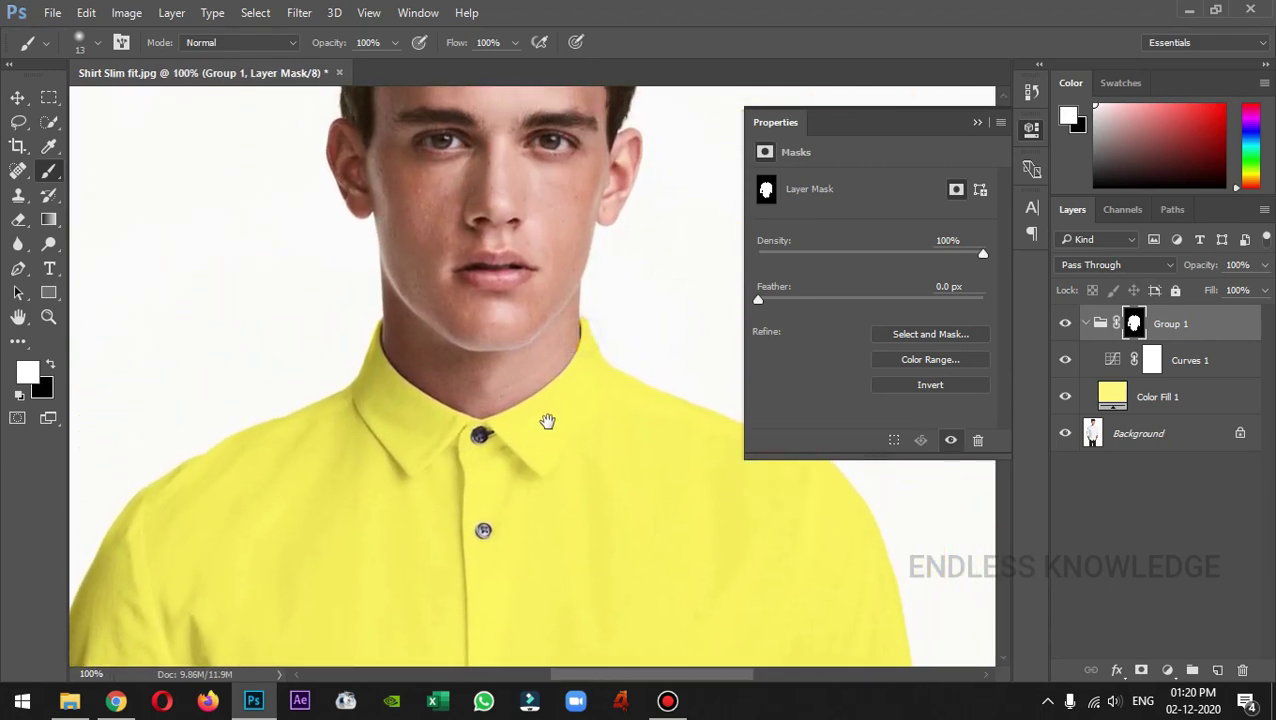
key("ctrl+plus")
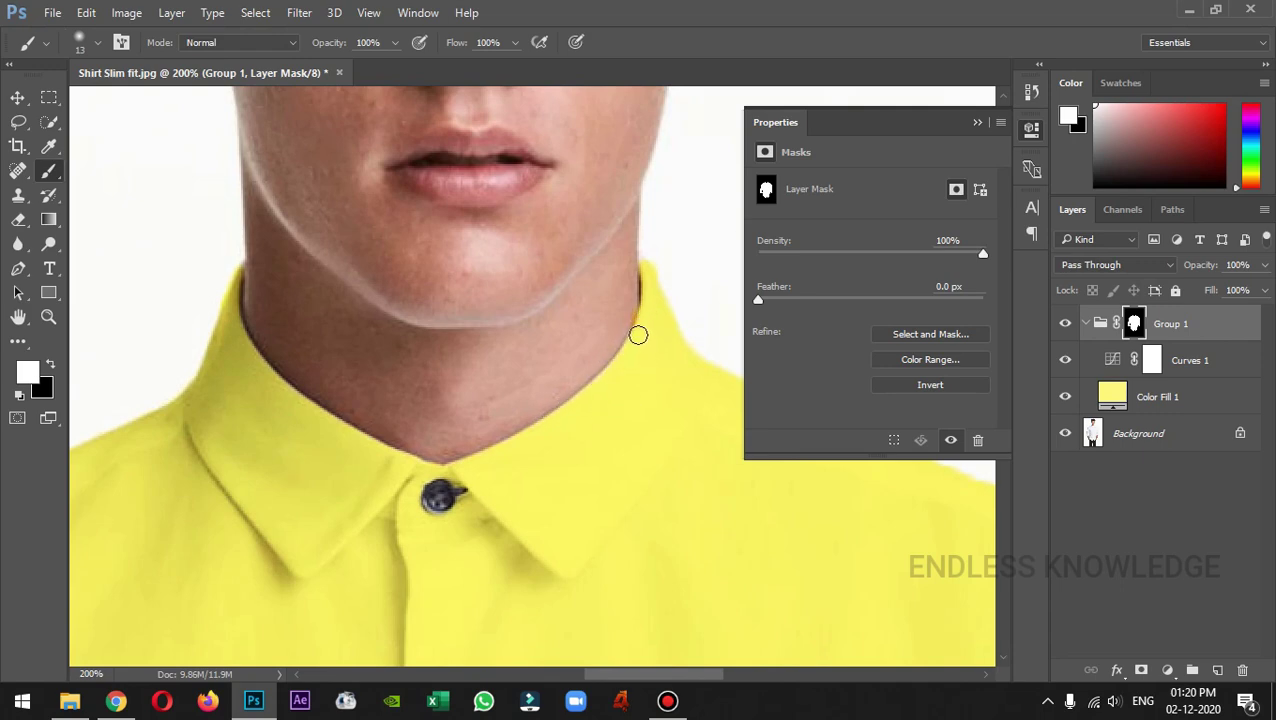
left_click_drag(642, 332, 629, 353)
mouse_move(555, 418)
left_mouse_down()
mouse_move(584, 393)
mouse_move(576, 408)
left_mouse_up()
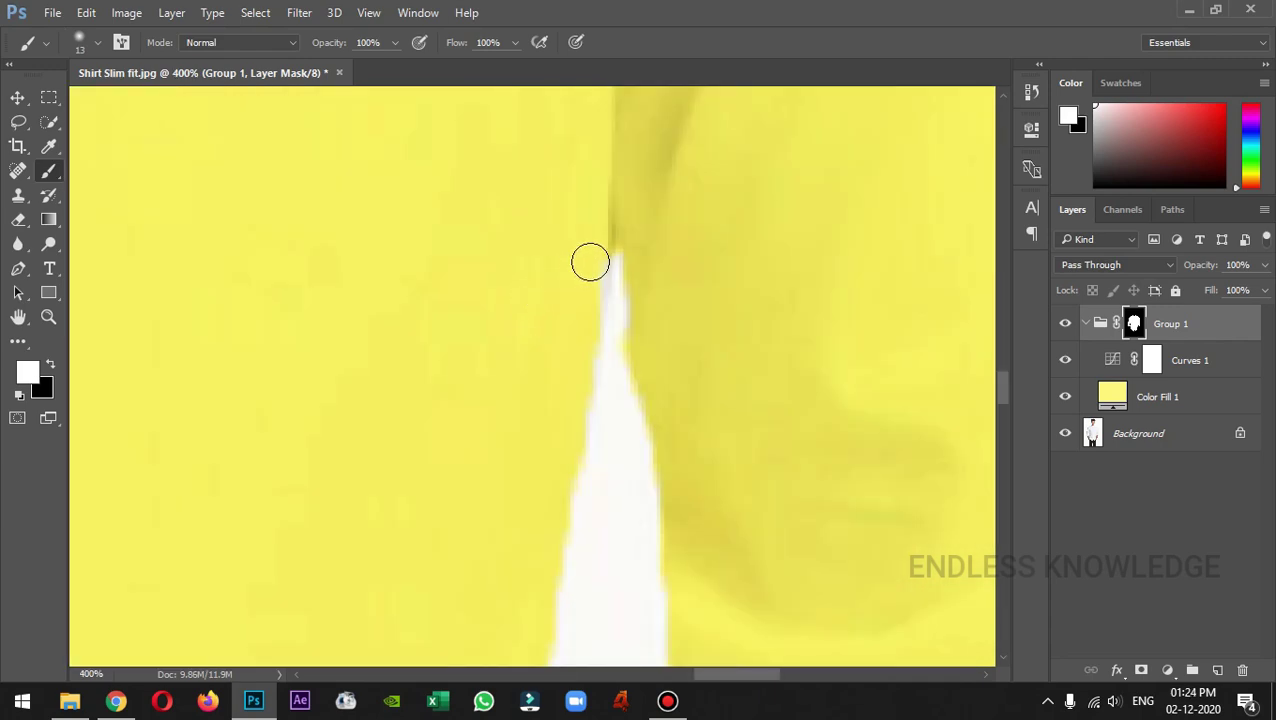
left_click_drag(580, 380, 539, 625)
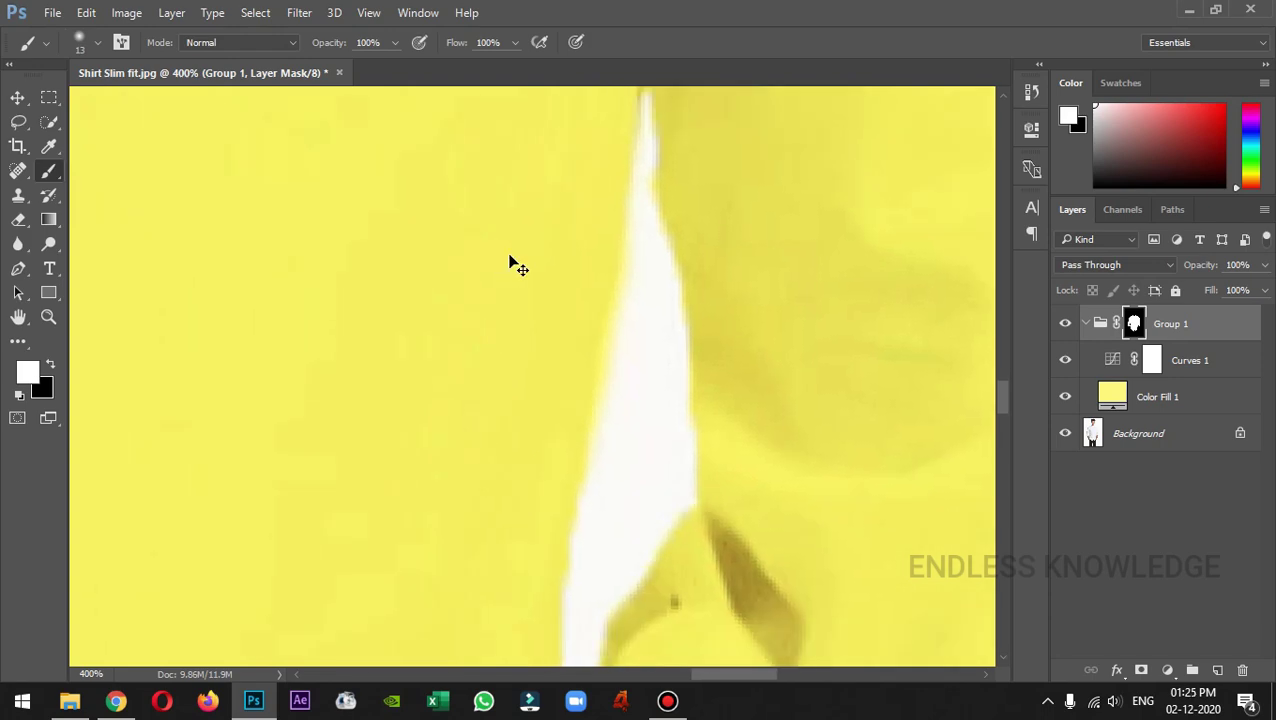
key("ctrl+0")
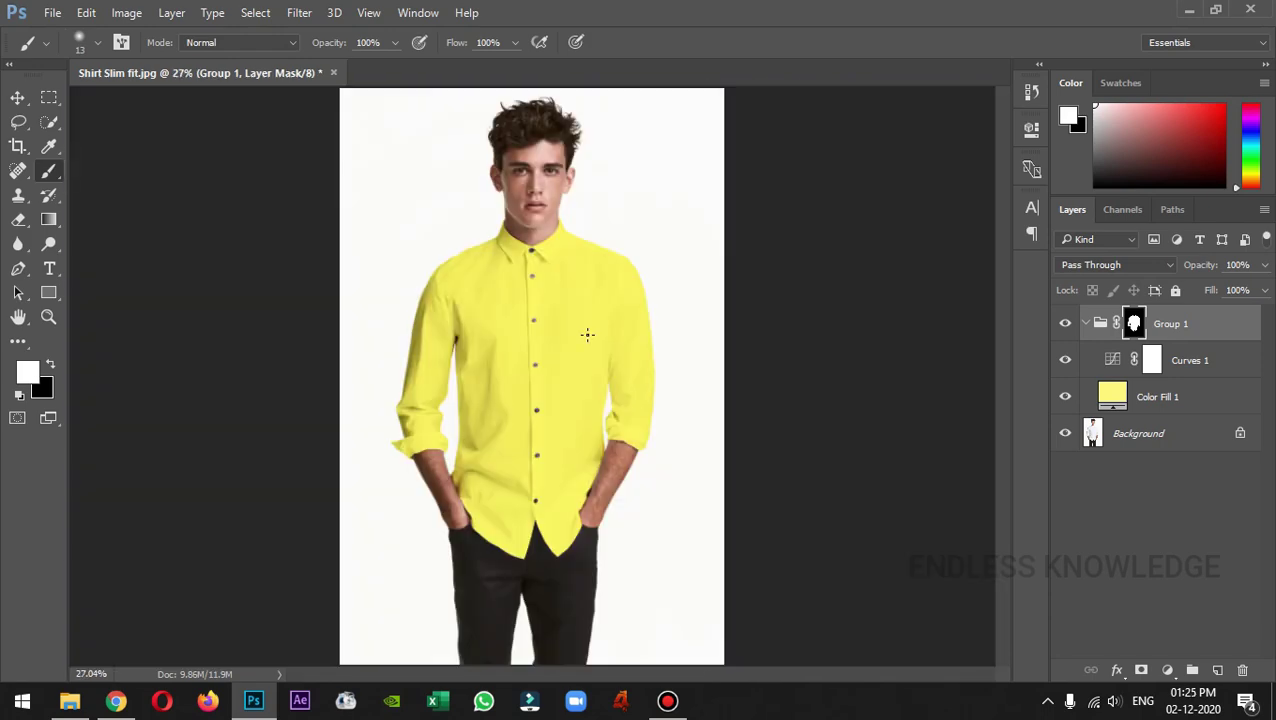
Try cyan and magenta, then set Color Fill 1 to dark grey #555455
double_click(1108, 397)
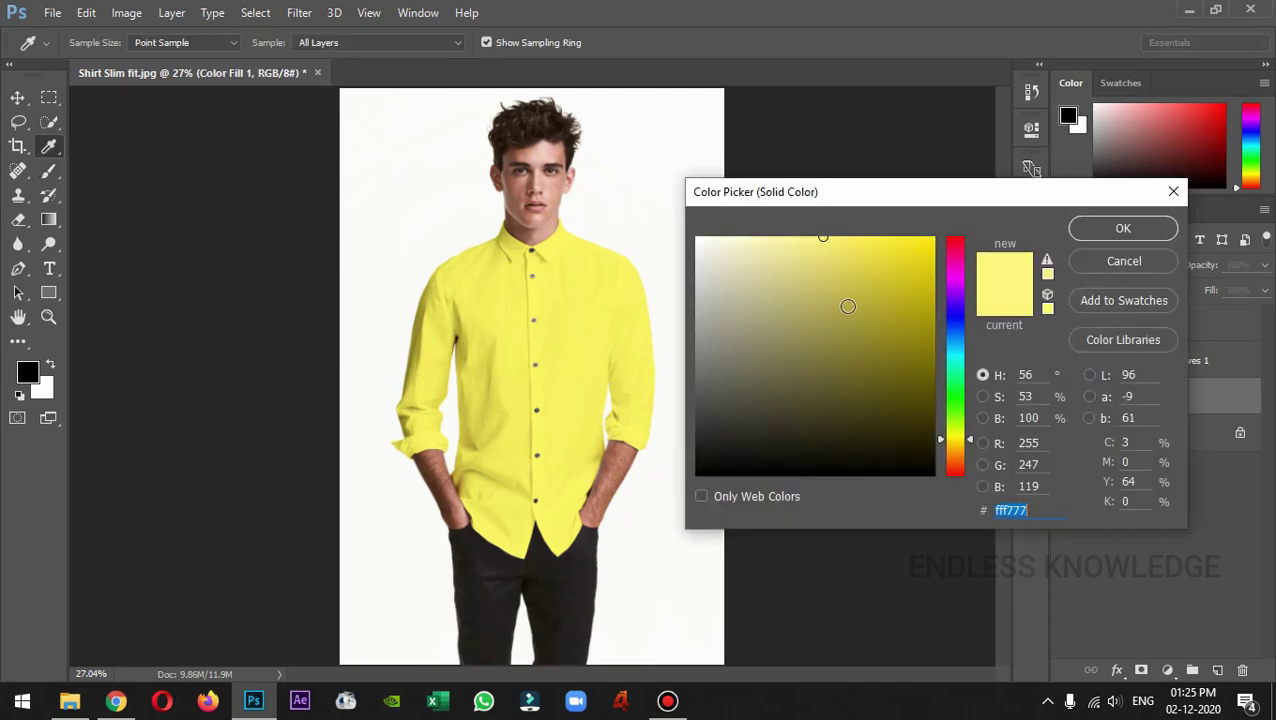
left_click_drag(966, 446, 968, 356)
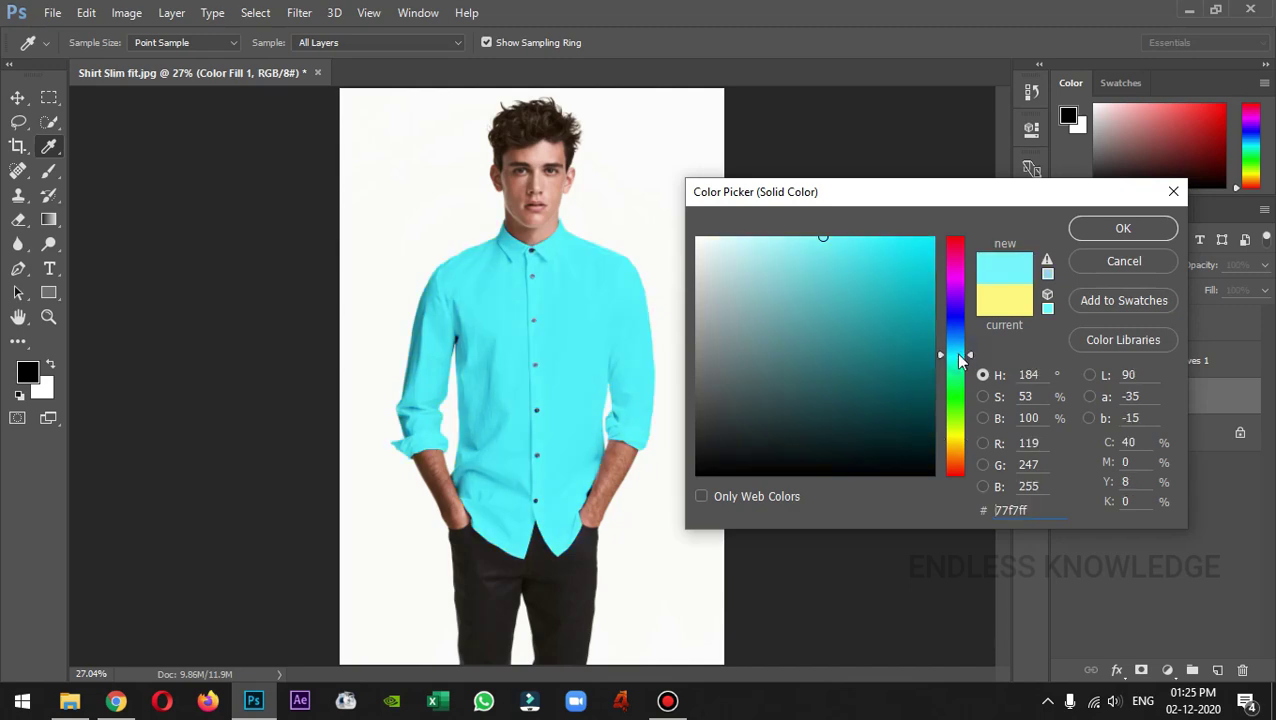
left_click(831, 260)
mouse_move(831, 260)
left_mouse_down()
mouse_move(775, 251)
mouse_move(826, 248)
mouse_move(821, 280)
left_mouse_up()
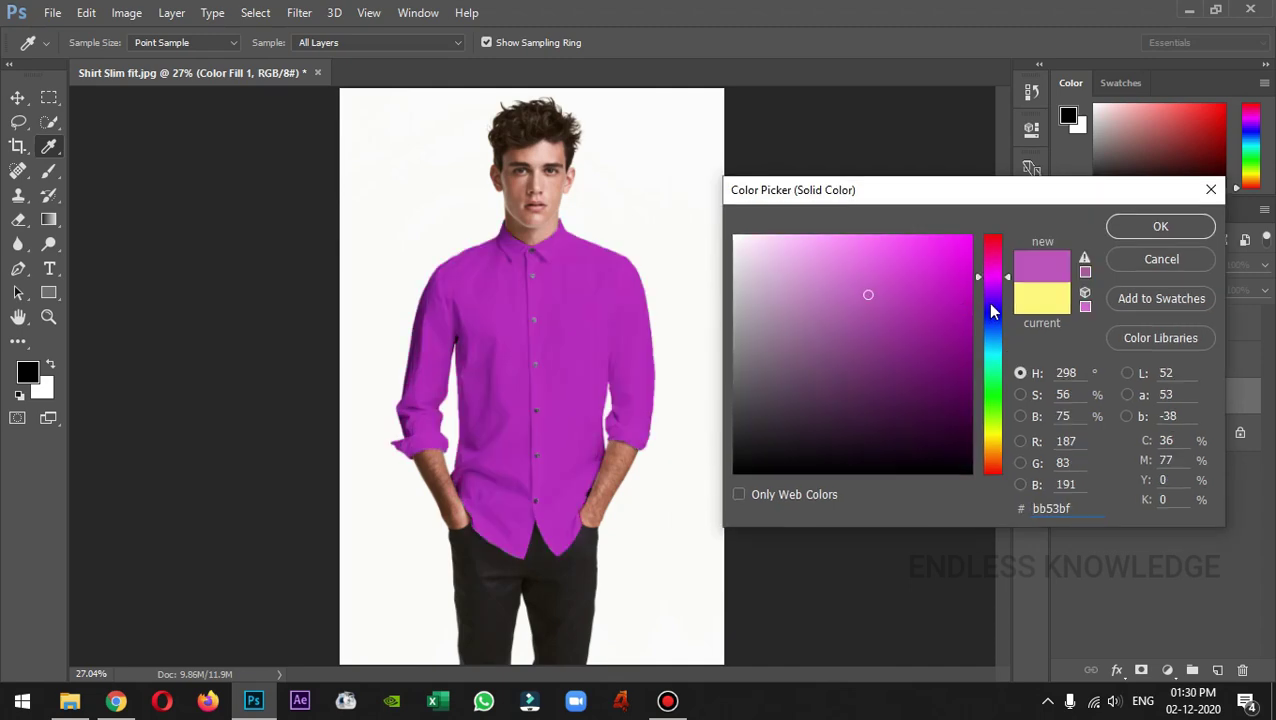
left_click(993, 249)
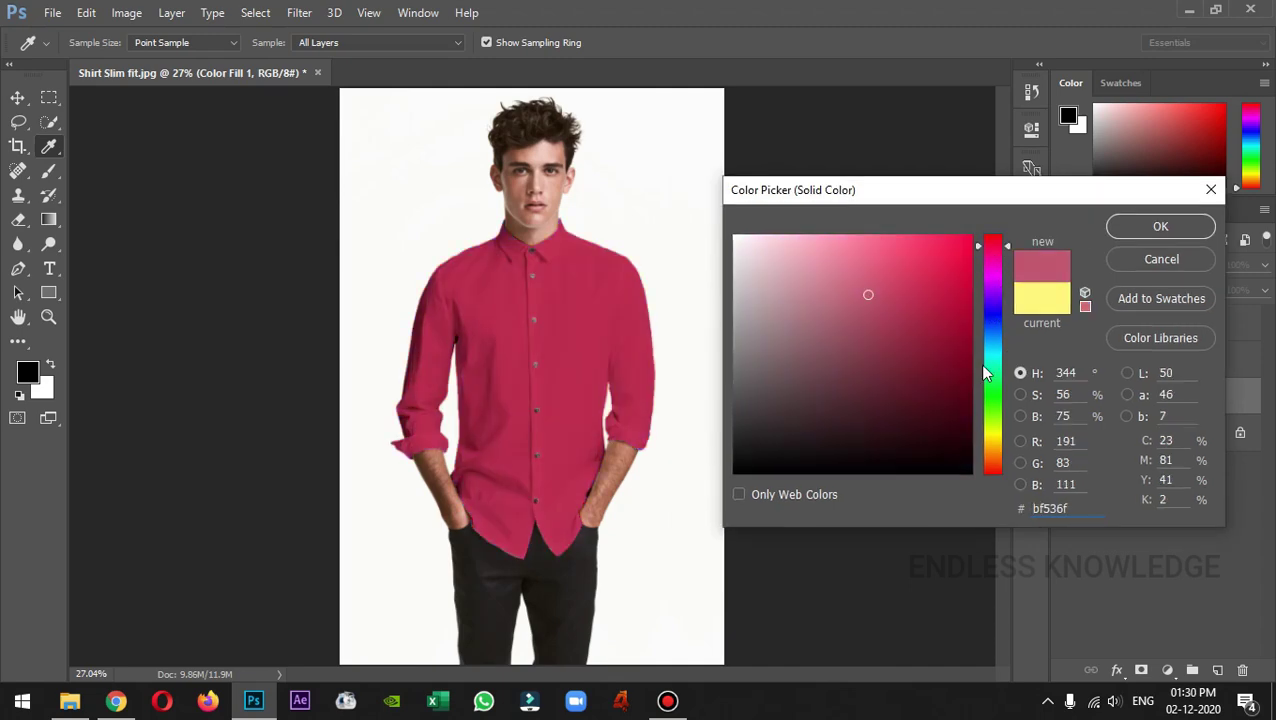
mouse_move(771, 372)
left_mouse_down()
mouse_move(729, 365)
mouse_move(735, 471)
left_mouse_up()
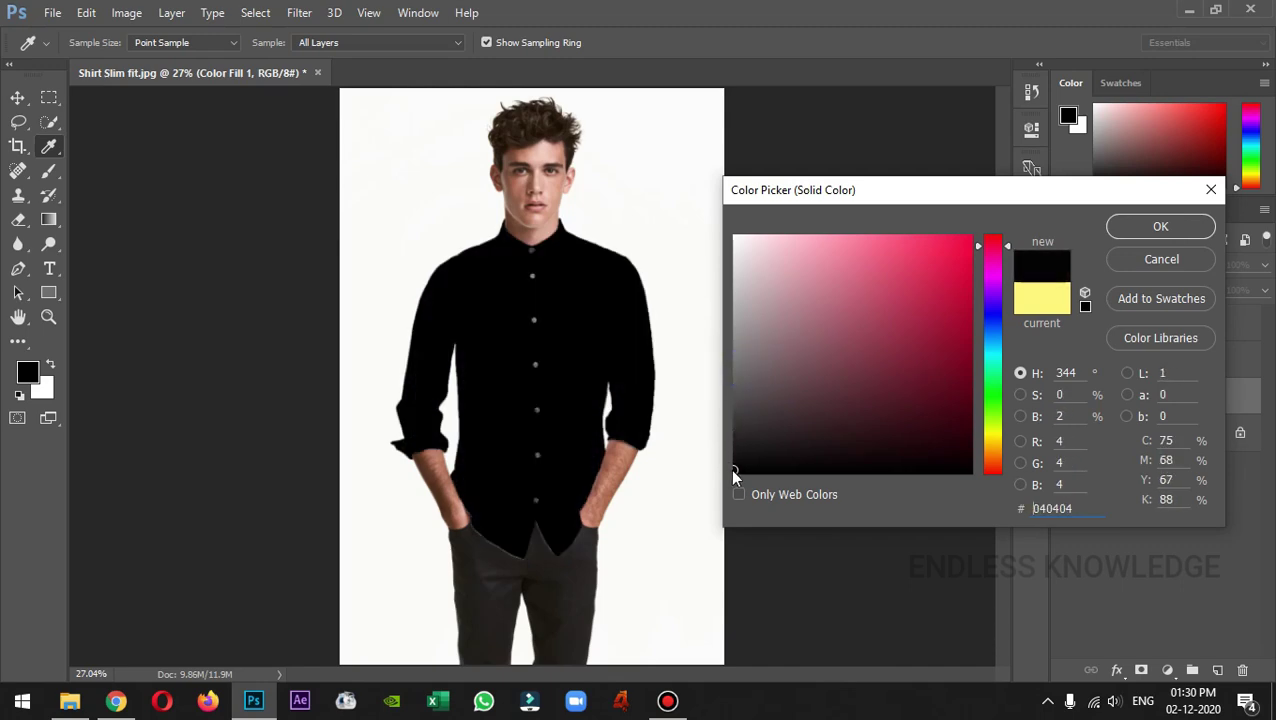
left_click_drag(738, 369, 735, 394)
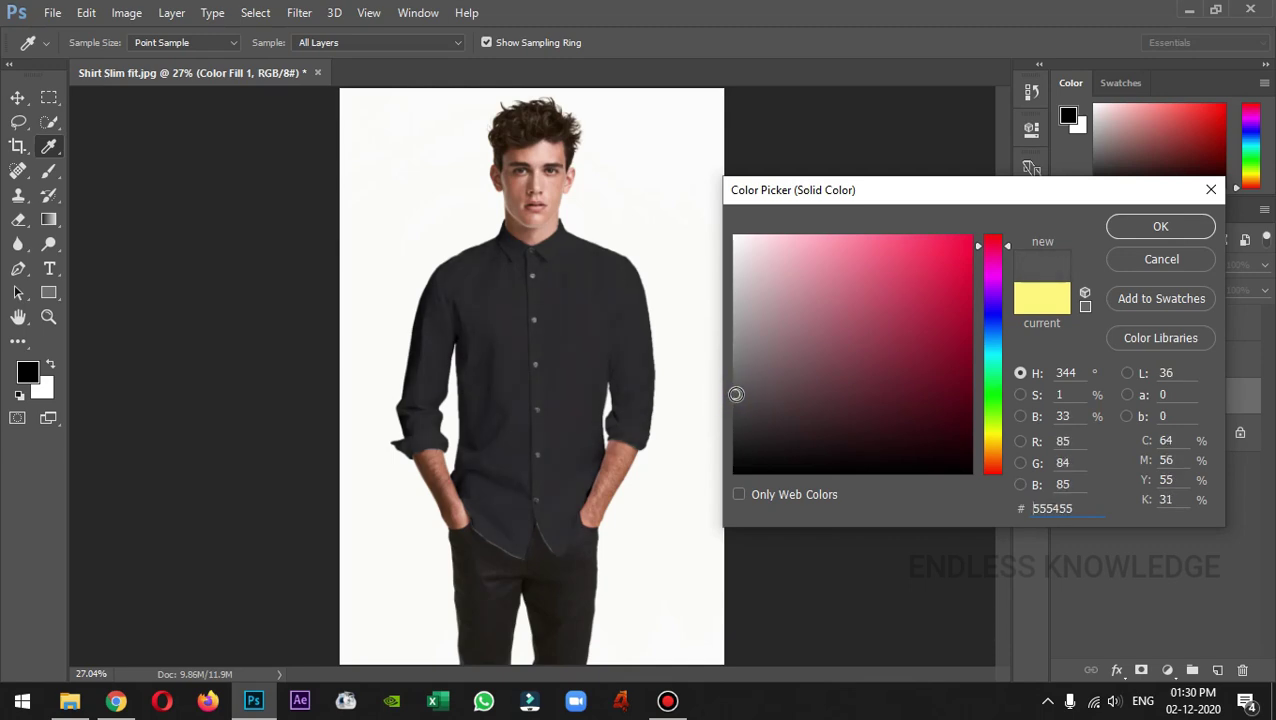
left_click(1165, 226)
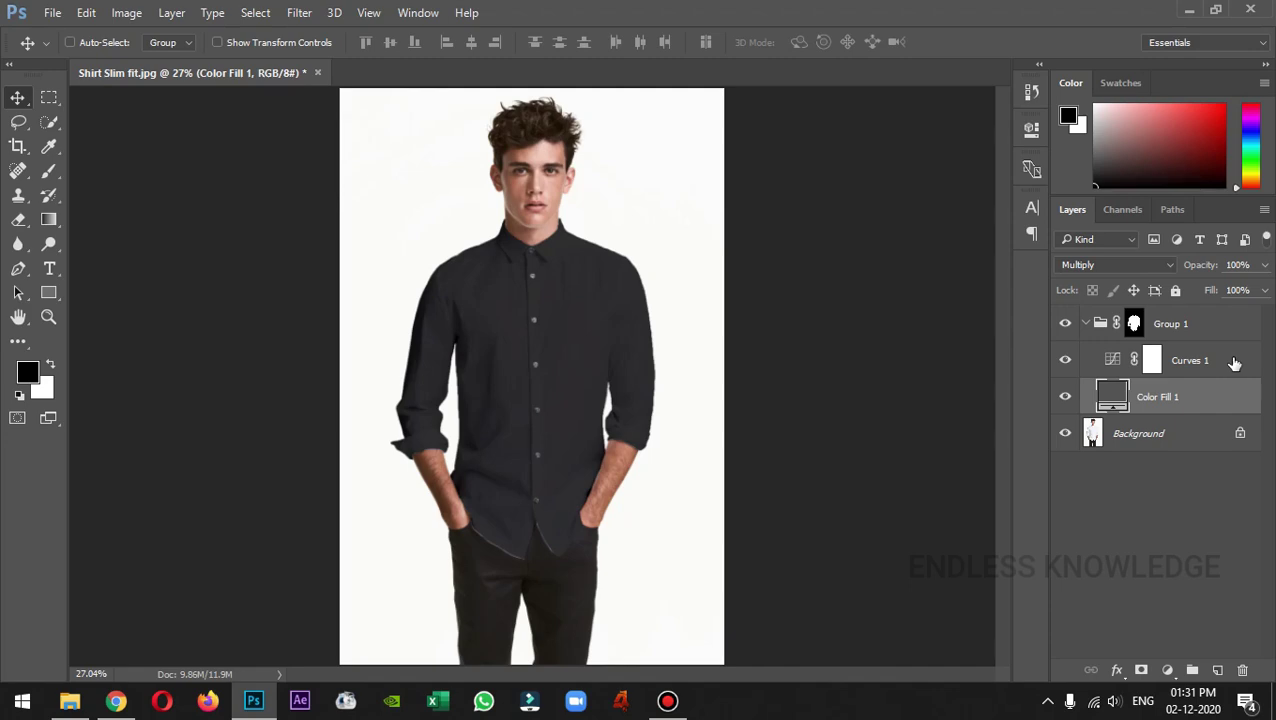
Add a Curves 2 adjustment above Curves 1 with a steep upward curve that lightens the shirt to light grey
left_click(1235, 362)
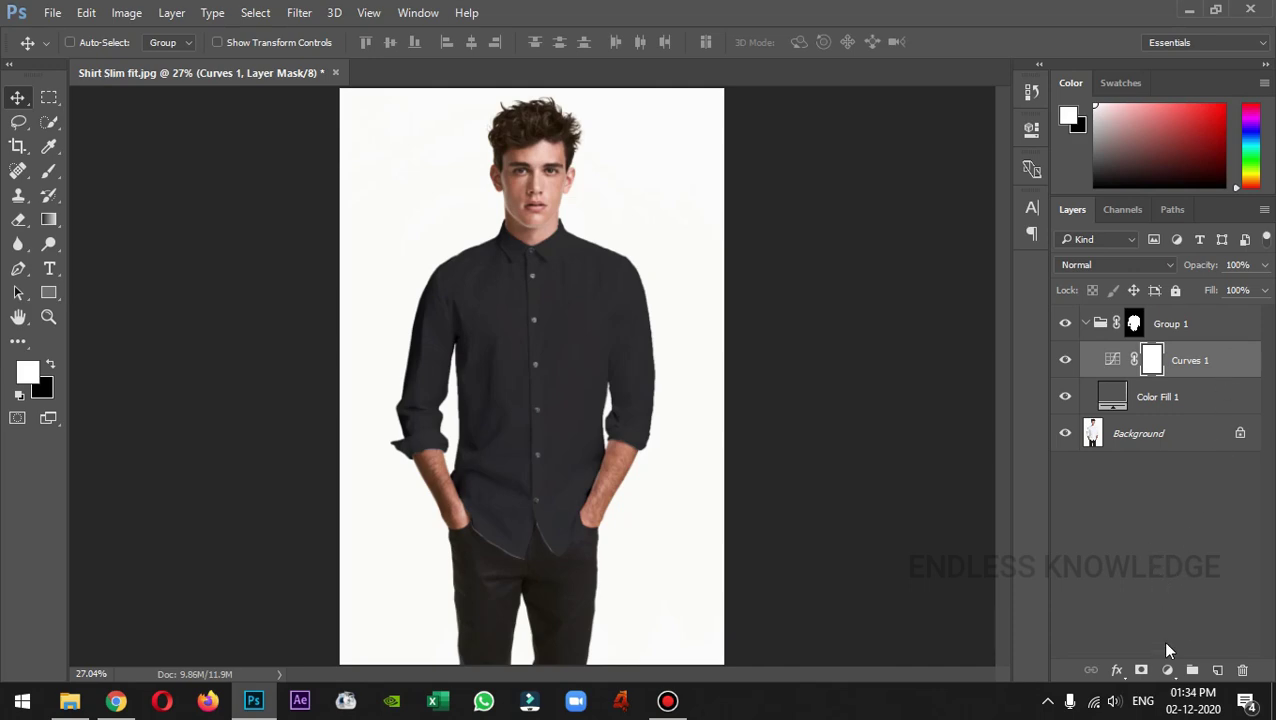
left_click(1167, 668)
left_click(1188, 378)
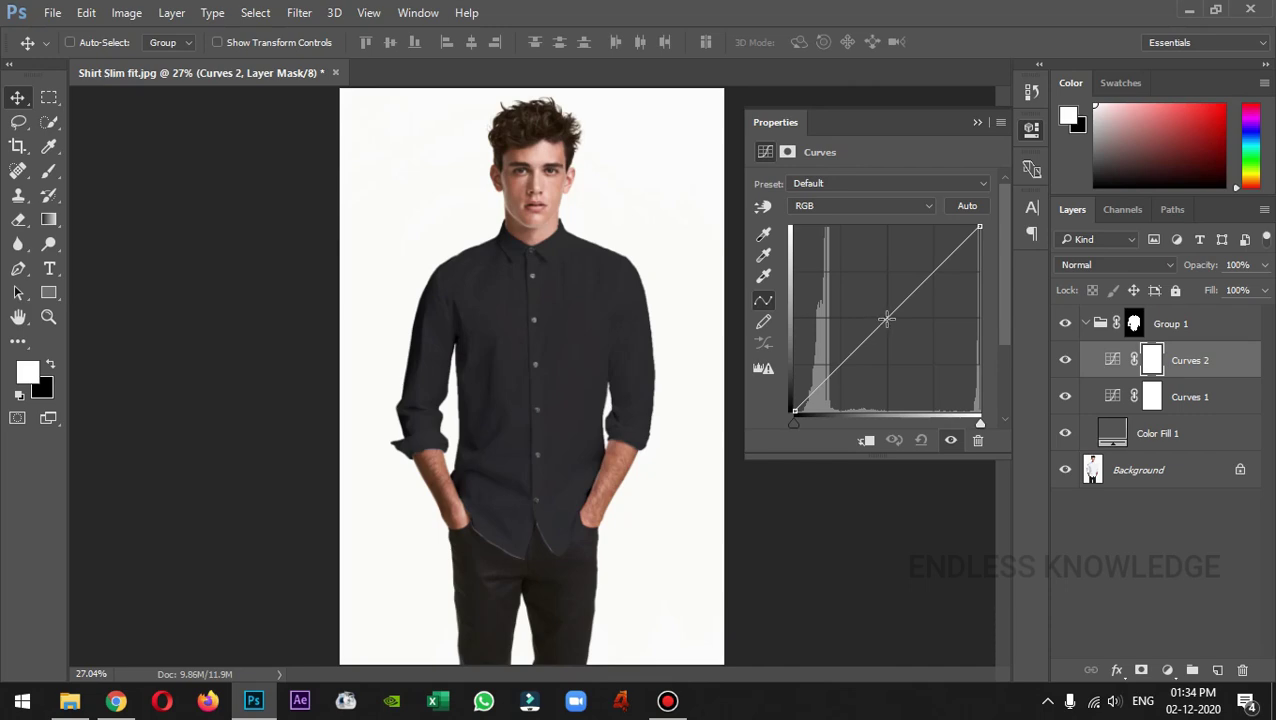
left_click_drag(886, 318, 853, 228)
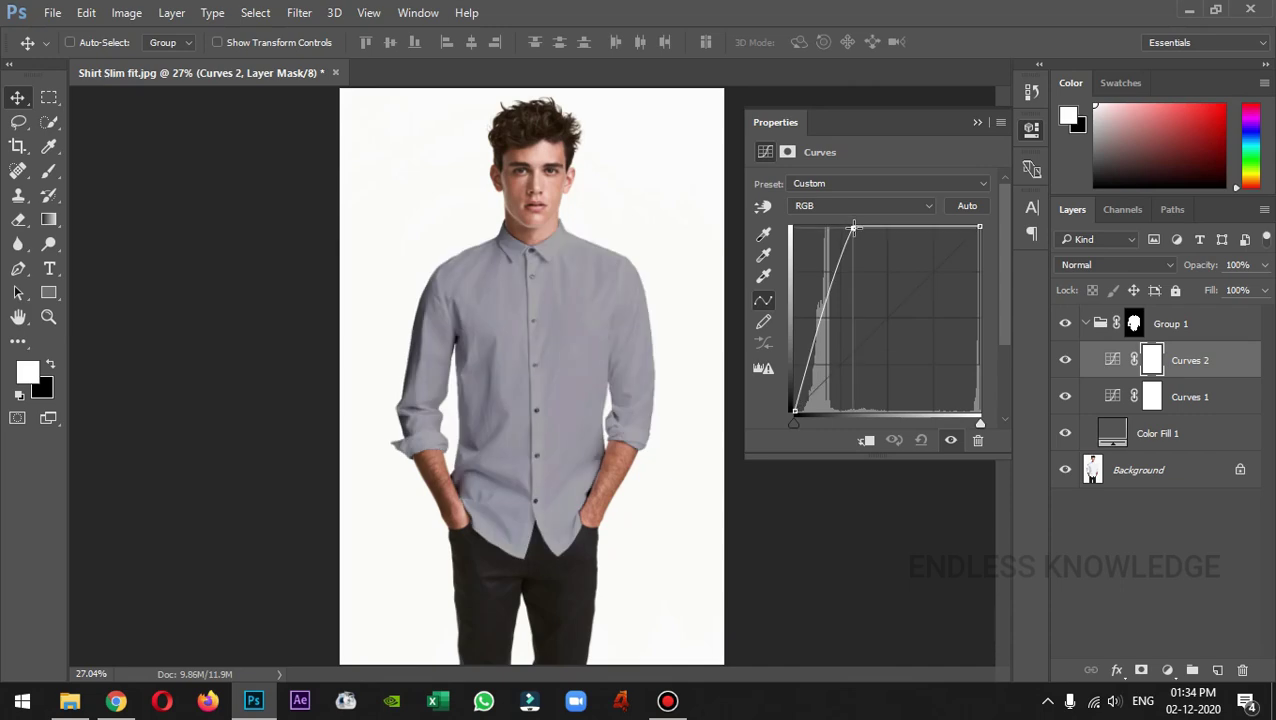
left_click(978, 123)
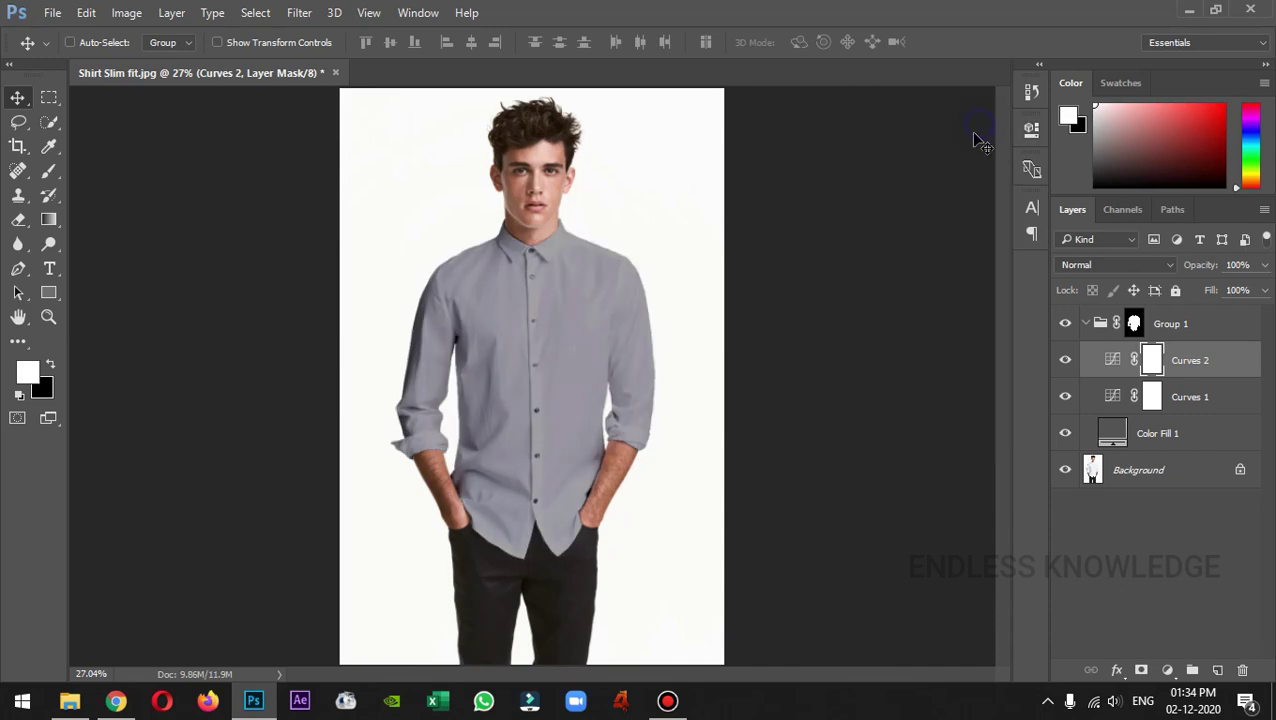
Set Curves 2's Blend If Underlying Layer black slider to about 34 so the shirt returns to dark grey
double_click(1245, 360)
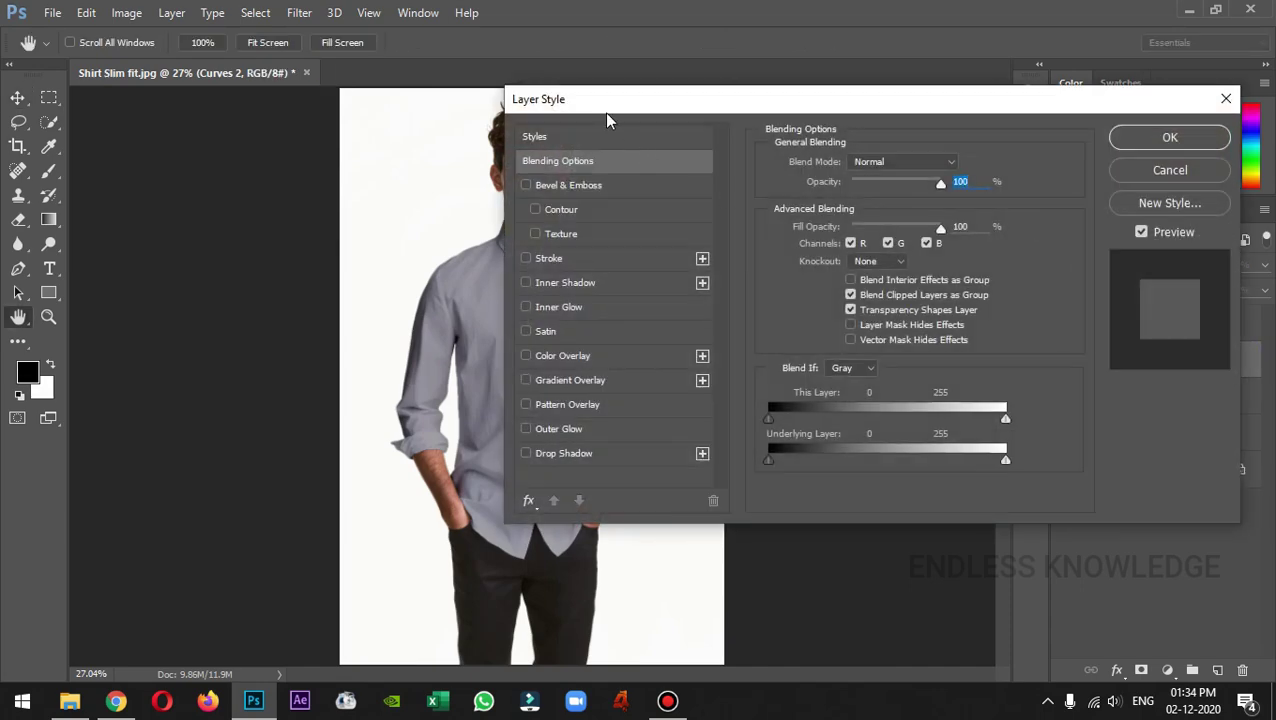
left_click_drag(604, 112, 817, 149)
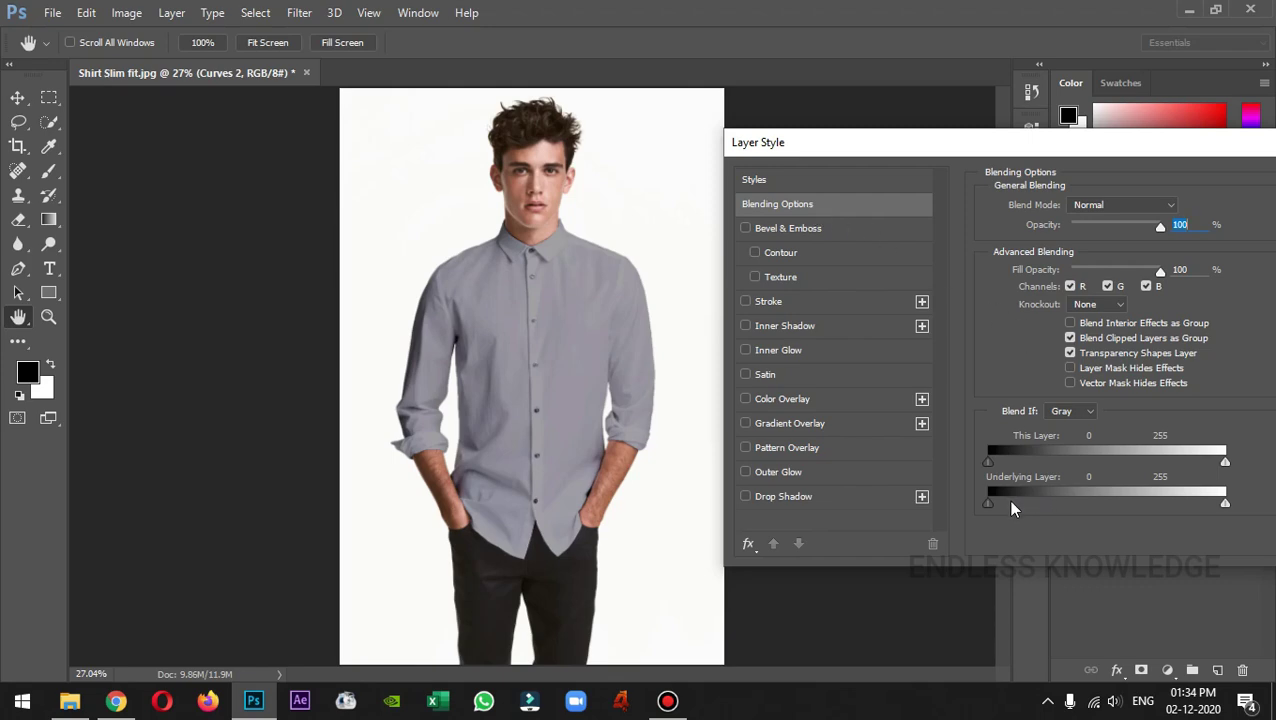
left_click_drag(989, 504, 1017, 504)
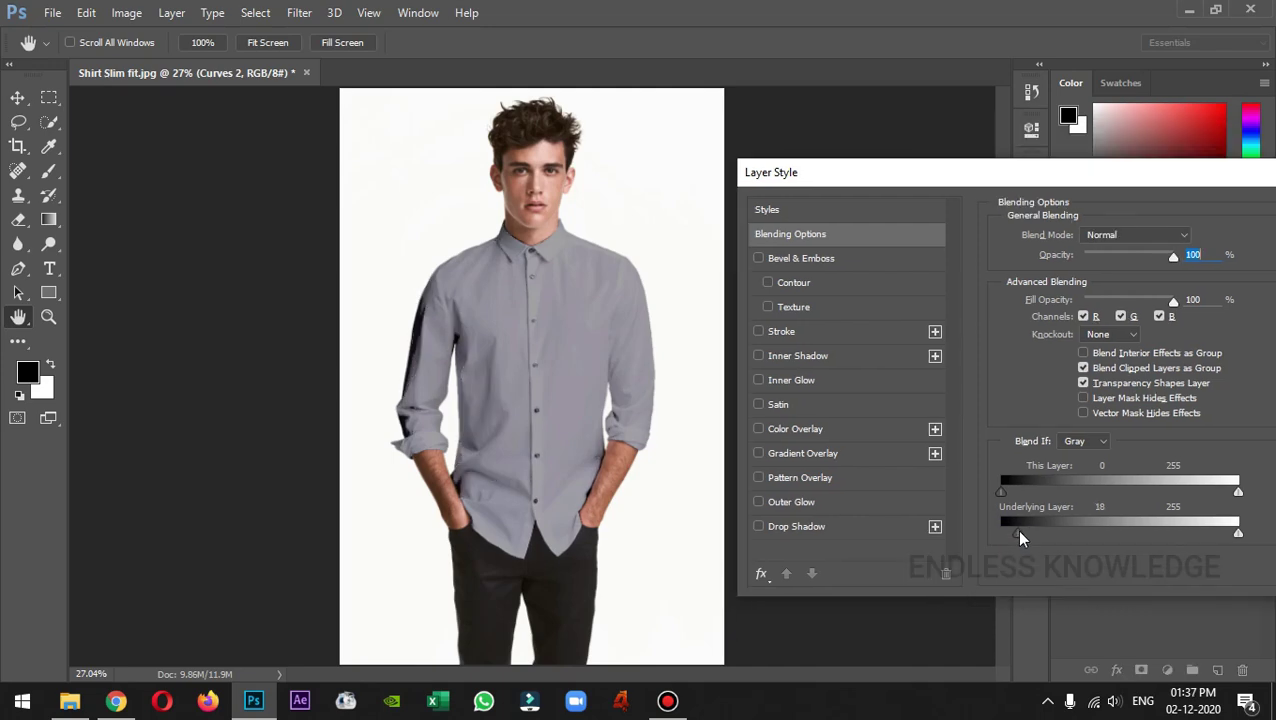
left_click_drag(1016, 529, 1105, 527)
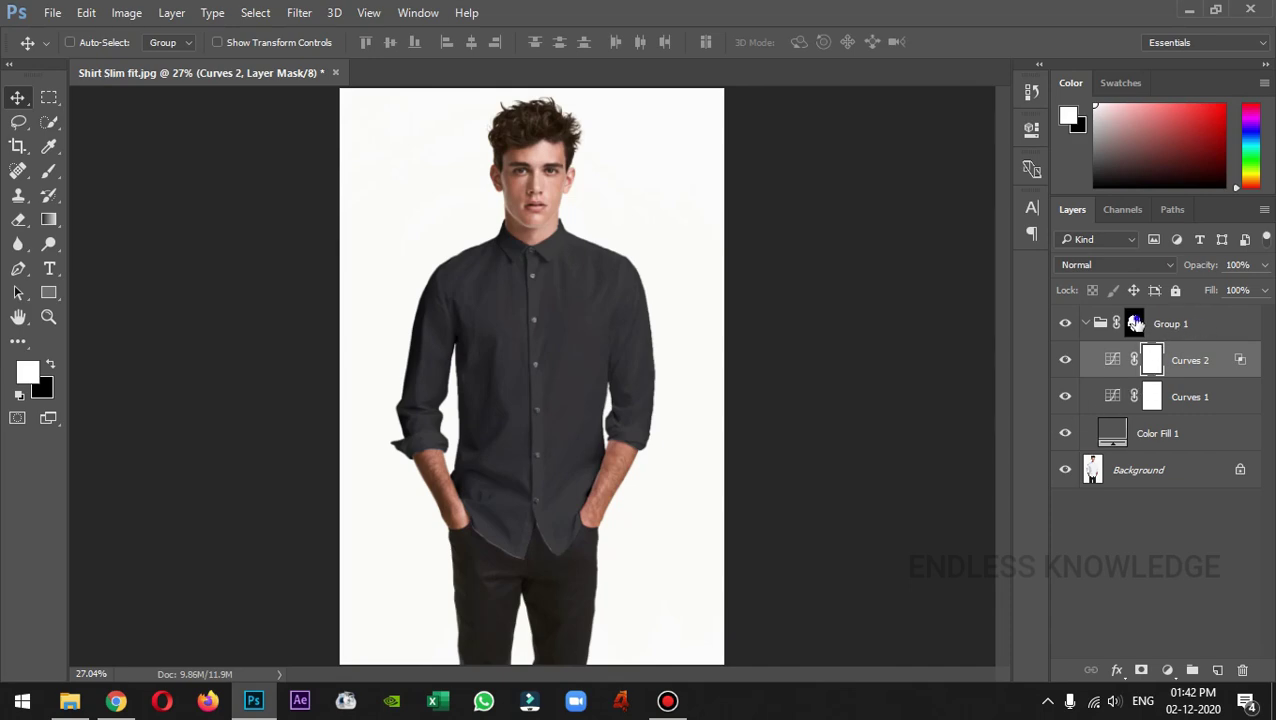
Brush Group 1's mask along the left and right shirt-tail edges so the colour stops at the hem
left_click(1135, 322)
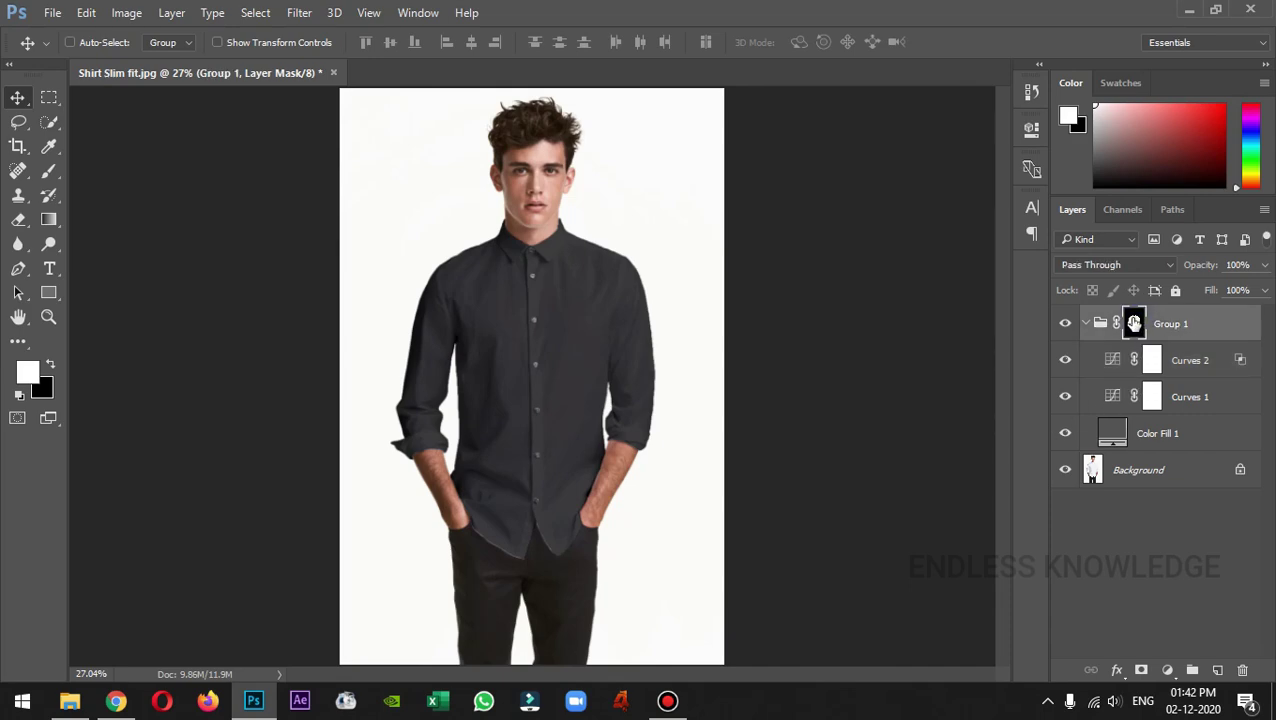
left_click(50, 171)
key("ctrl+plus")
key("ctrl+plus")
key("ctrl+plus")
key("ctrl+plus")
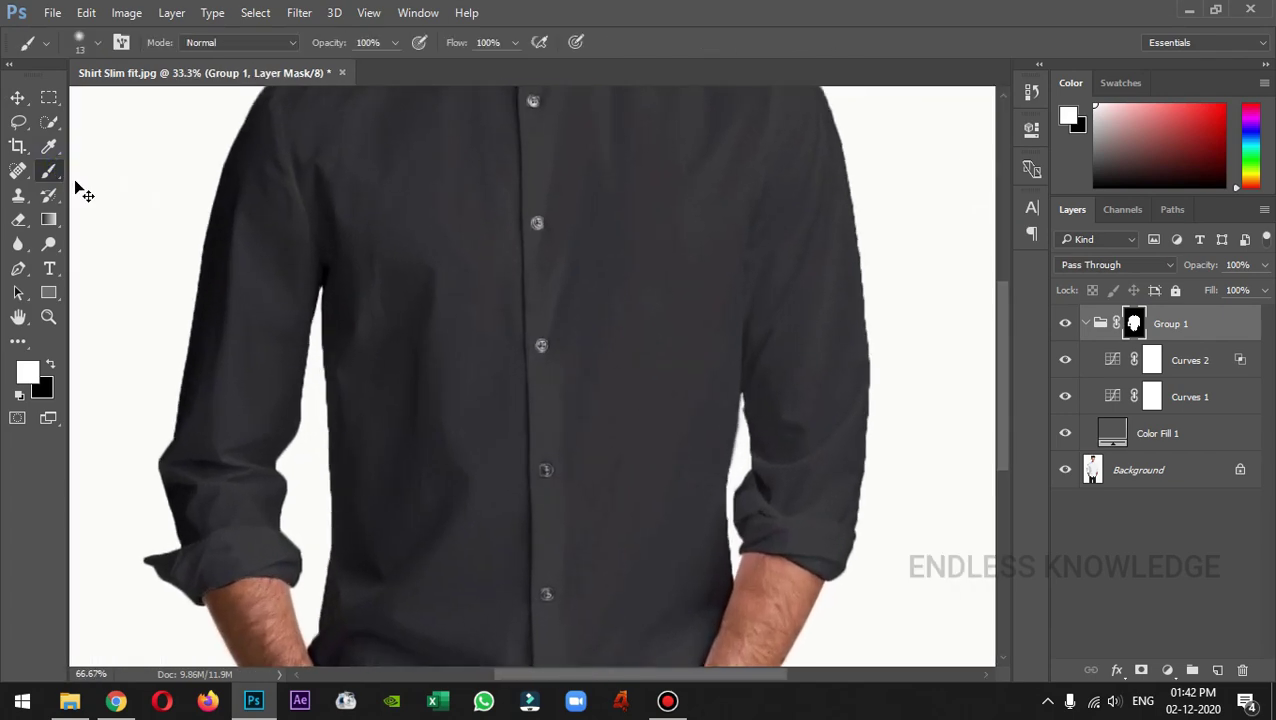
left_click_drag(490, 400, 484, 133)
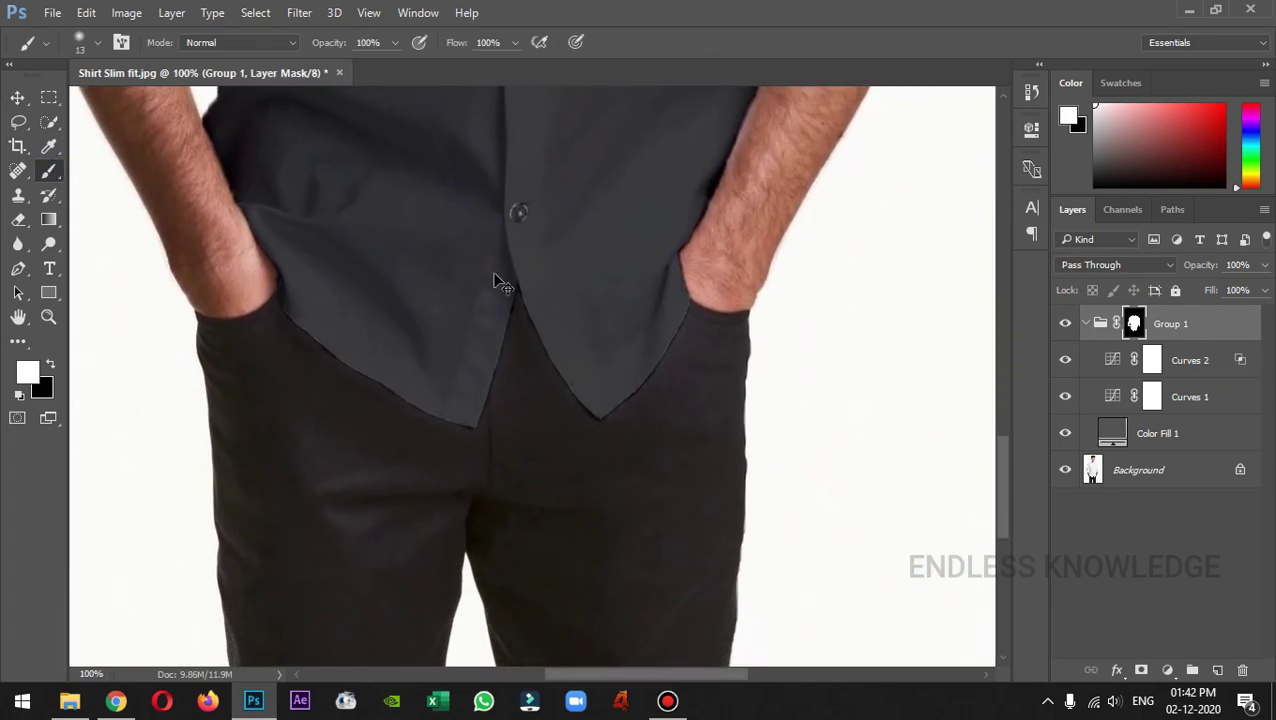
key("ctrl+plus")
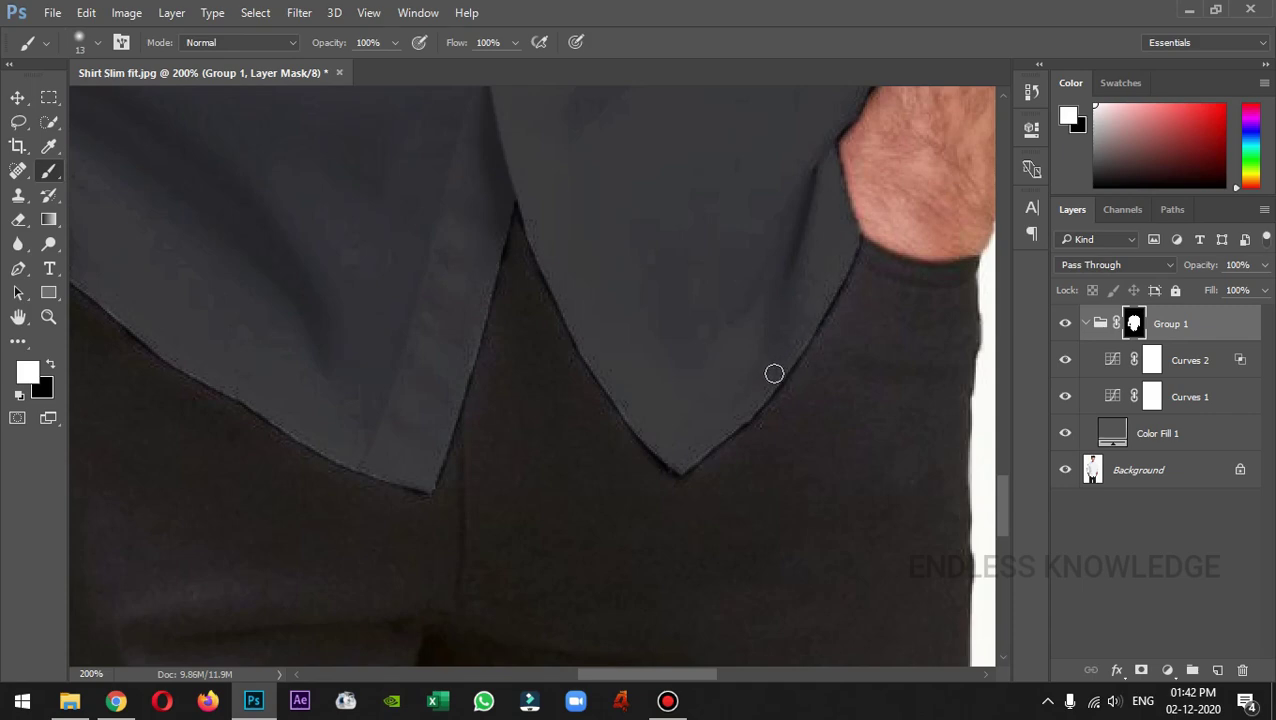
mouse_move(675, 461)
left_mouse_down()
mouse_move(588, 352)
mouse_move(530, 227)
mouse_move(508, 220)
mouse_move(421, 486)
left_mouse_up()
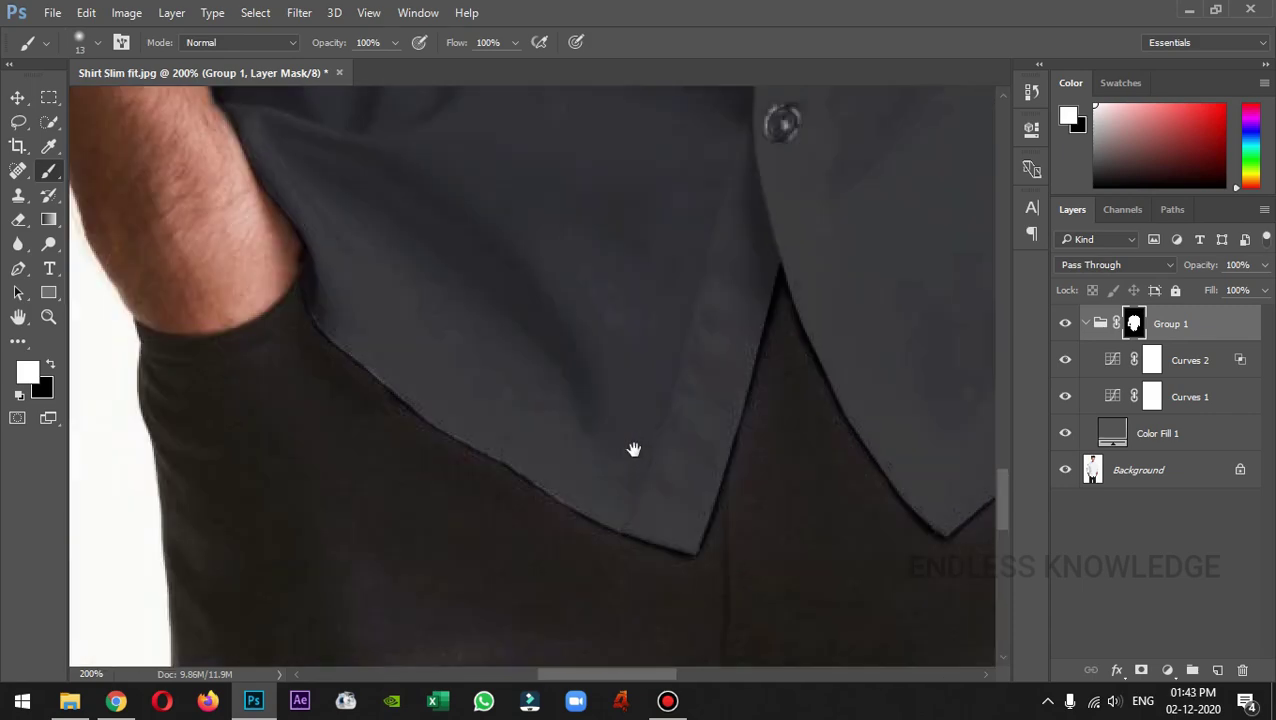
mouse_move(632, 450)
left_mouse_down()
mouse_move(603, 515)
mouse_move(360, 340)
left_mouse_up()
key("ctrl+0")
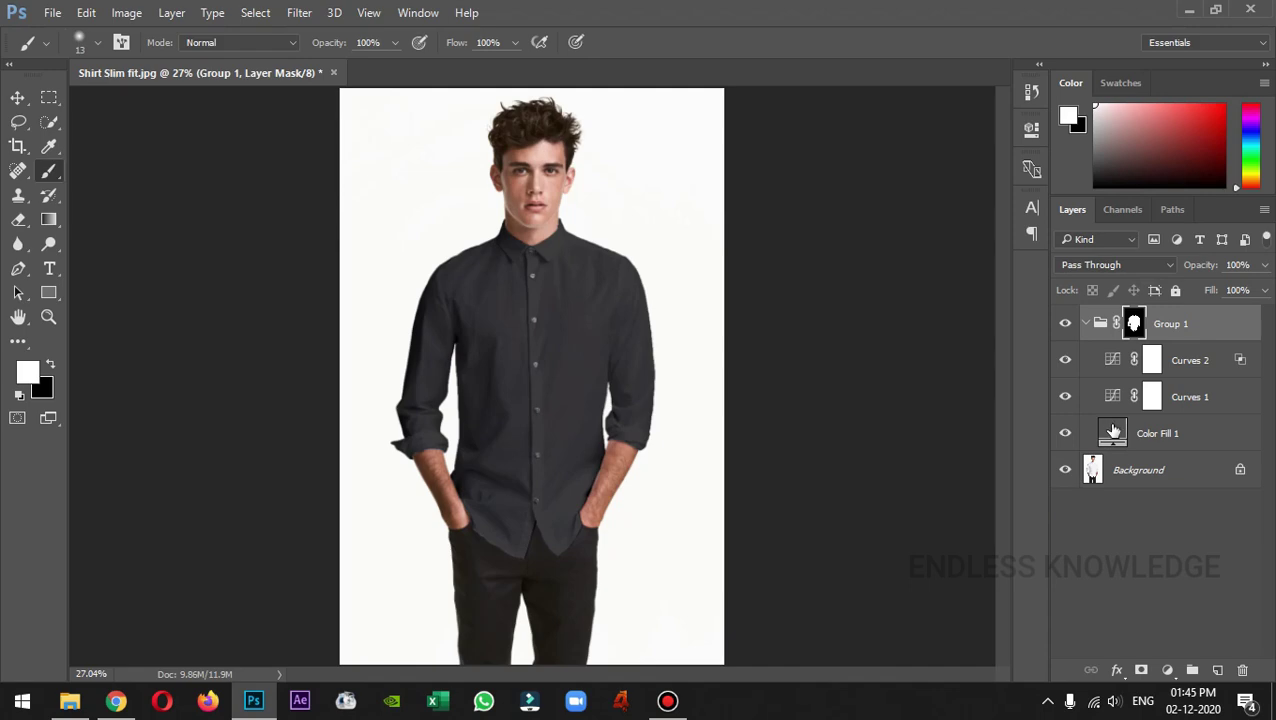
left_click(1226, 366)
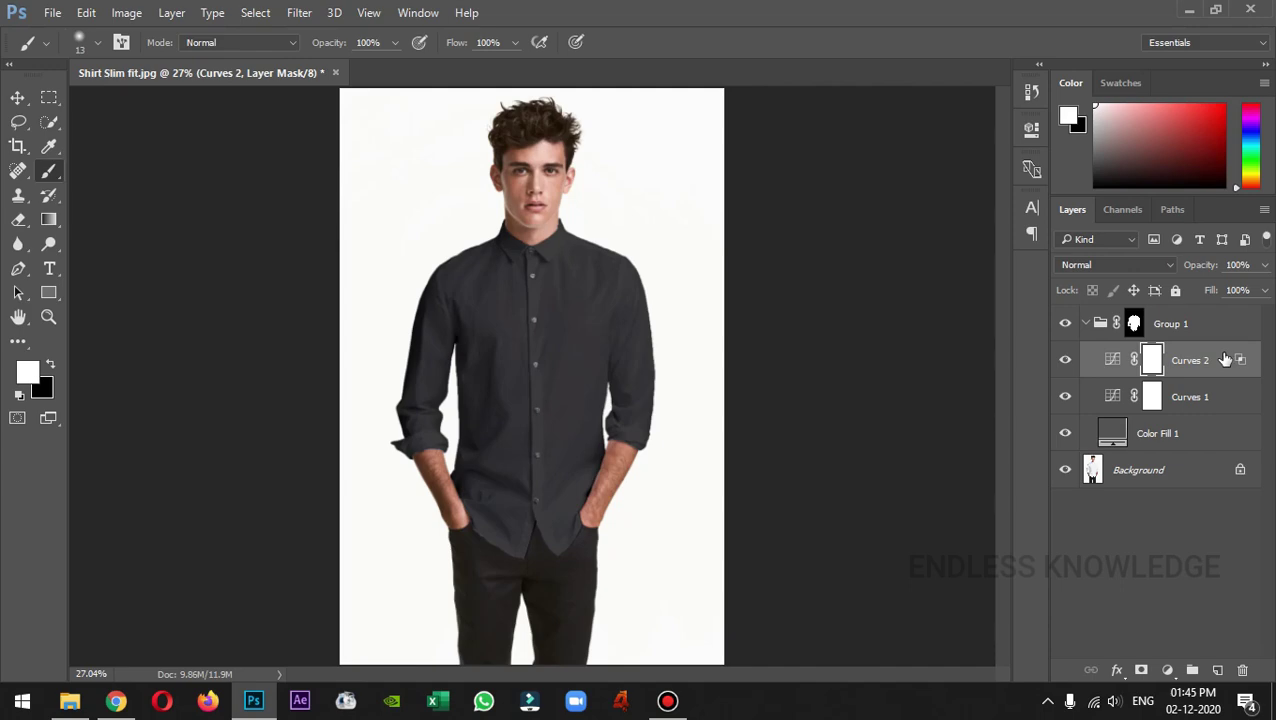
Change the Color Fill 1 colour to pink #9d707c
left_click(1180, 433)
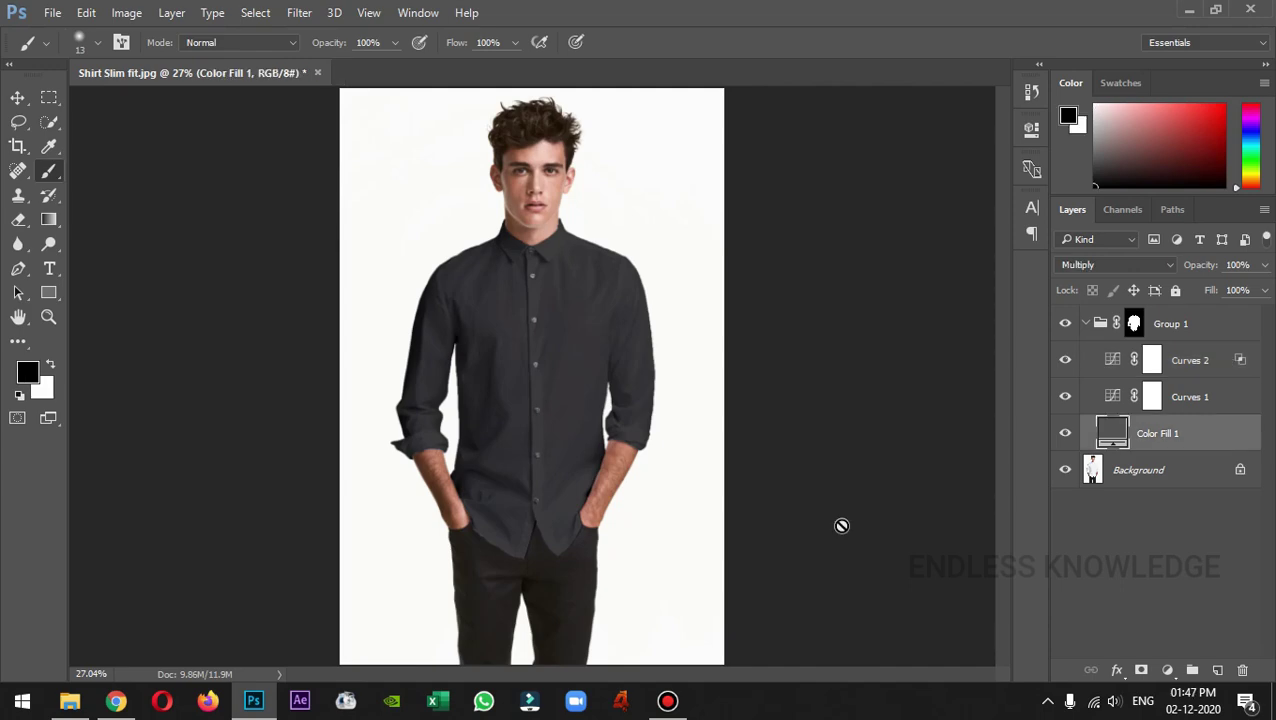
double_click(1104, 430)
left_click(802, 327)
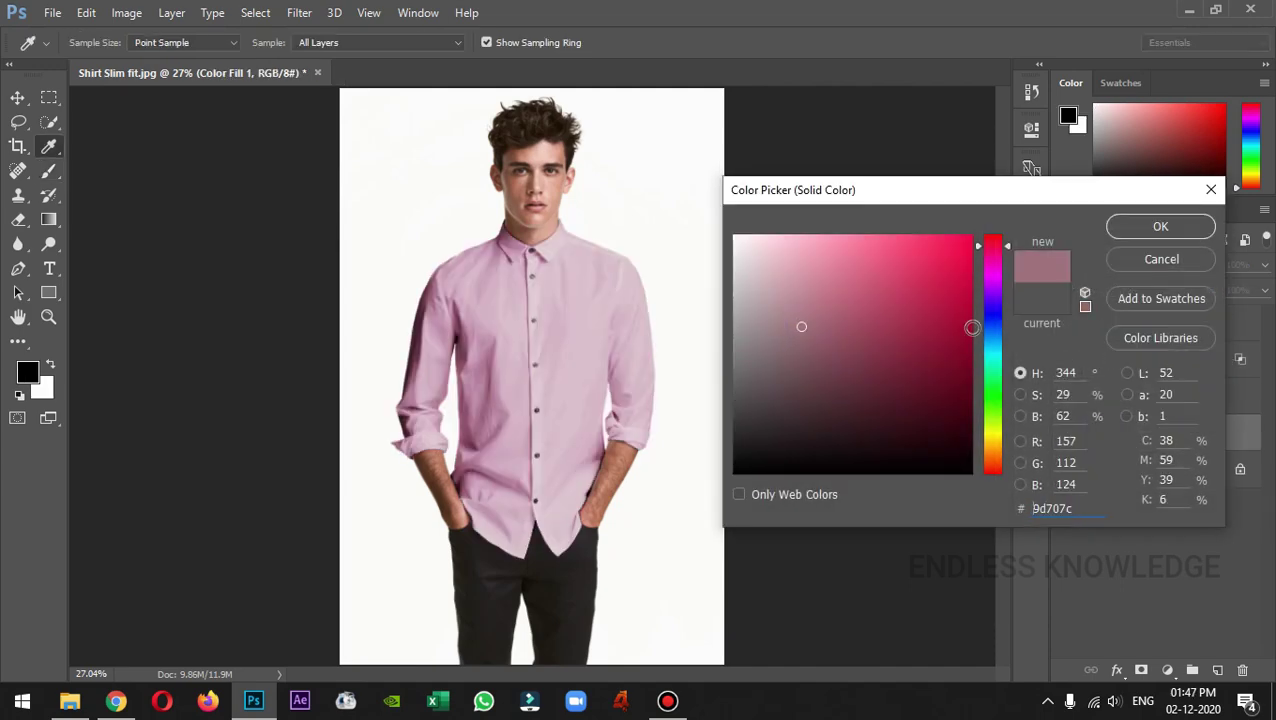
left_click(1160, 226)
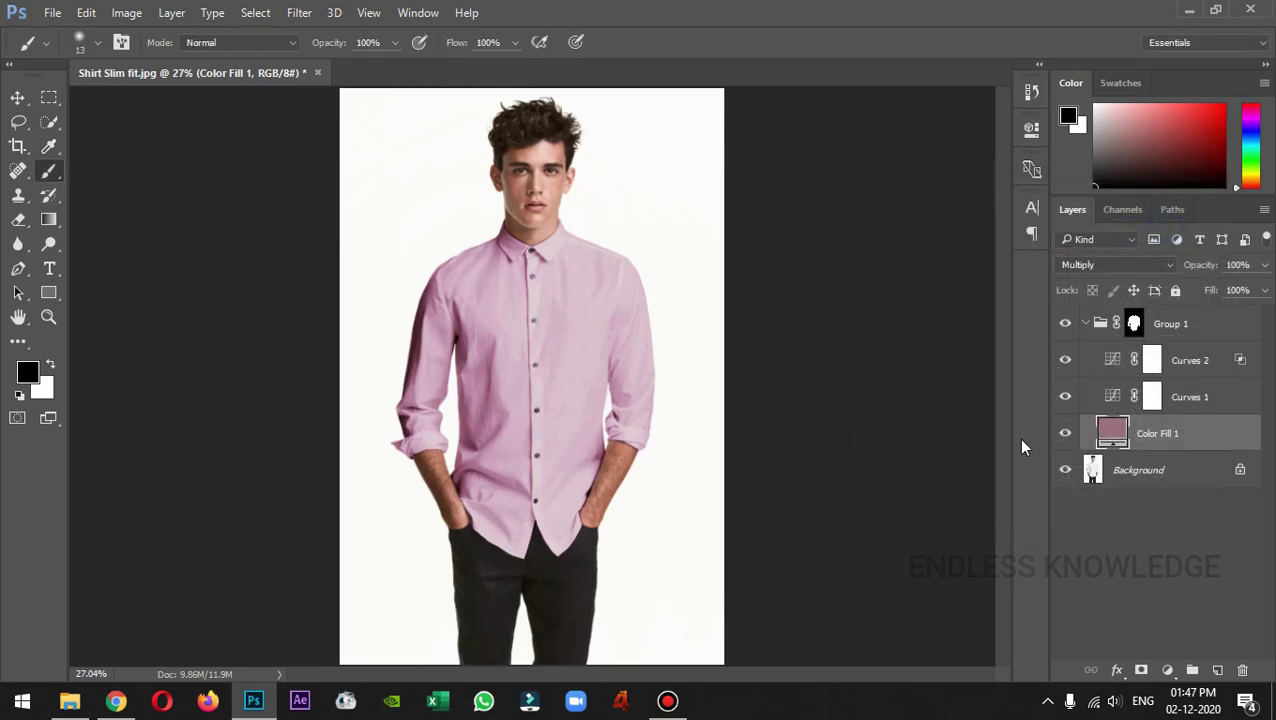